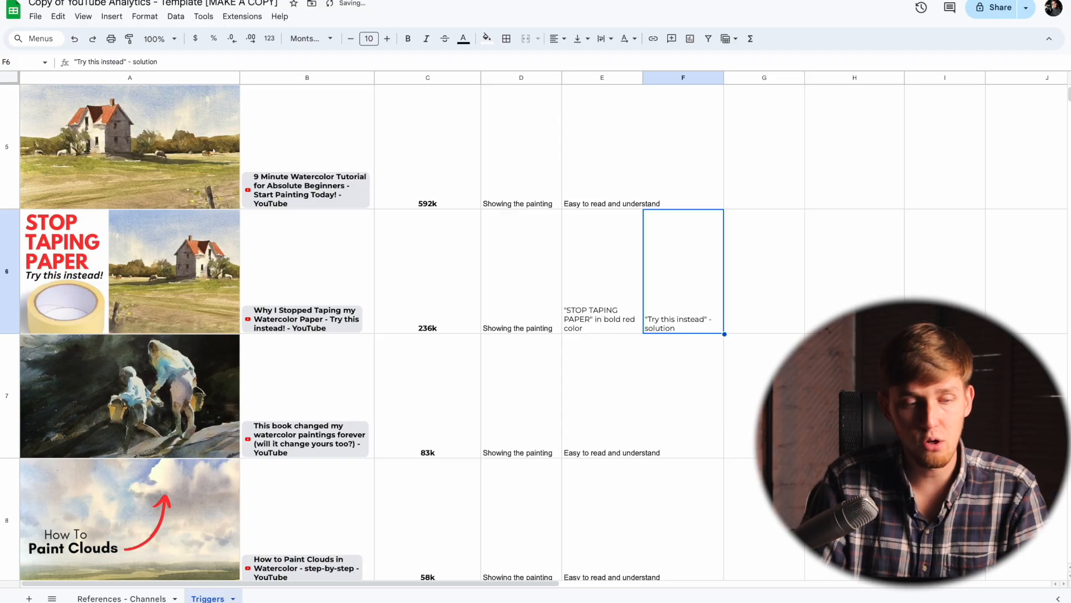
Step: Go to the #4 trigger cell of the "STOP TAPING PAPER" video, cell G6
left_click(602, 271)
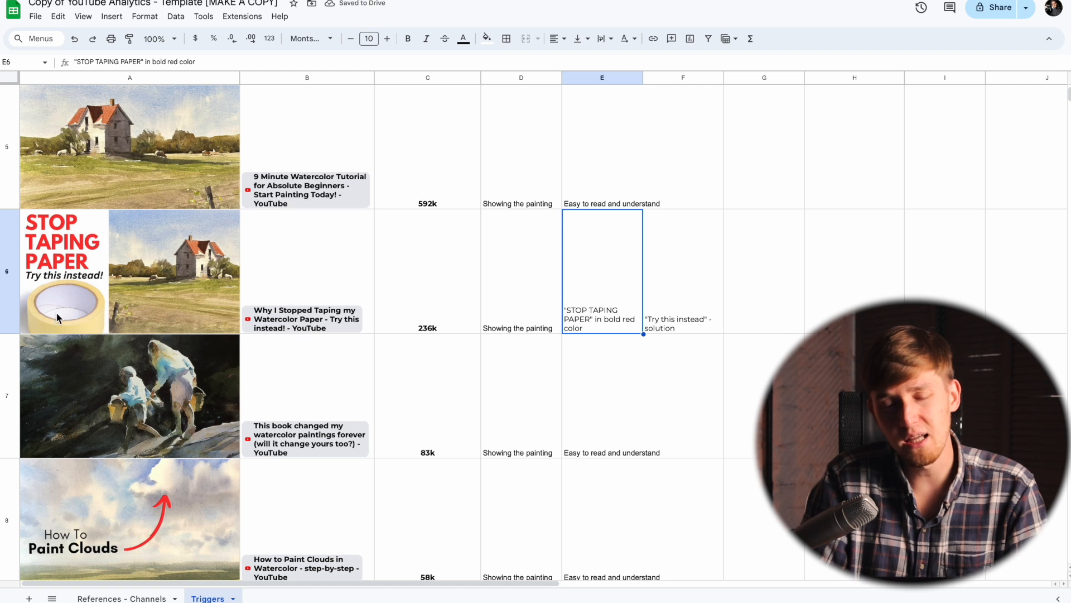
key("Right")
key("Right")
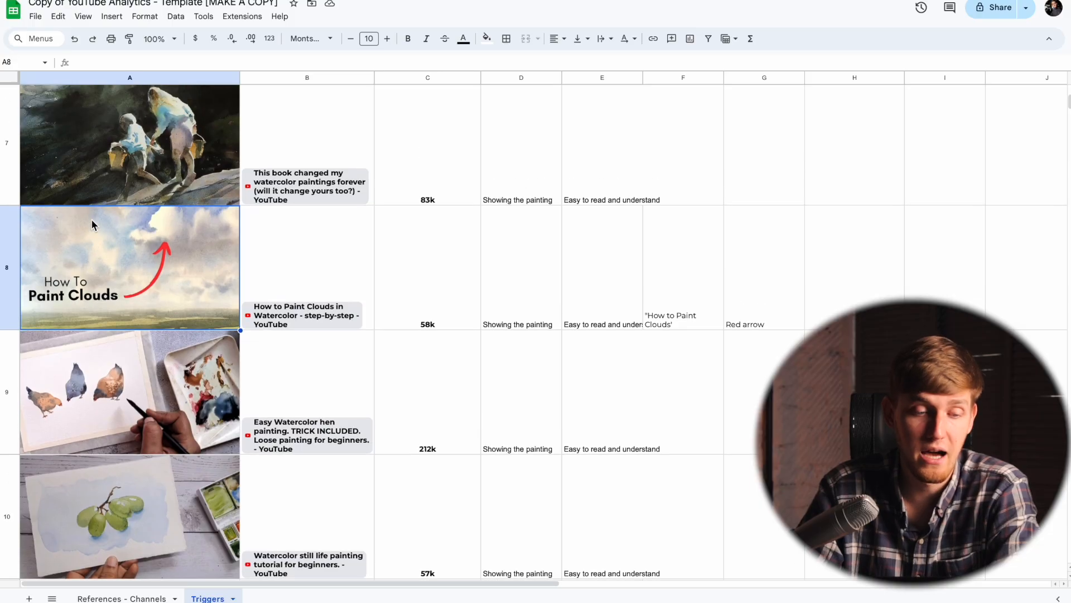
Step: Examine the thumbnails in rows 6 to 10 and compare them with the triggers listed for each video
scroll(92, 218, "up", 4)
scroll(92, 219, "down", 2)
left_click(92, 218)
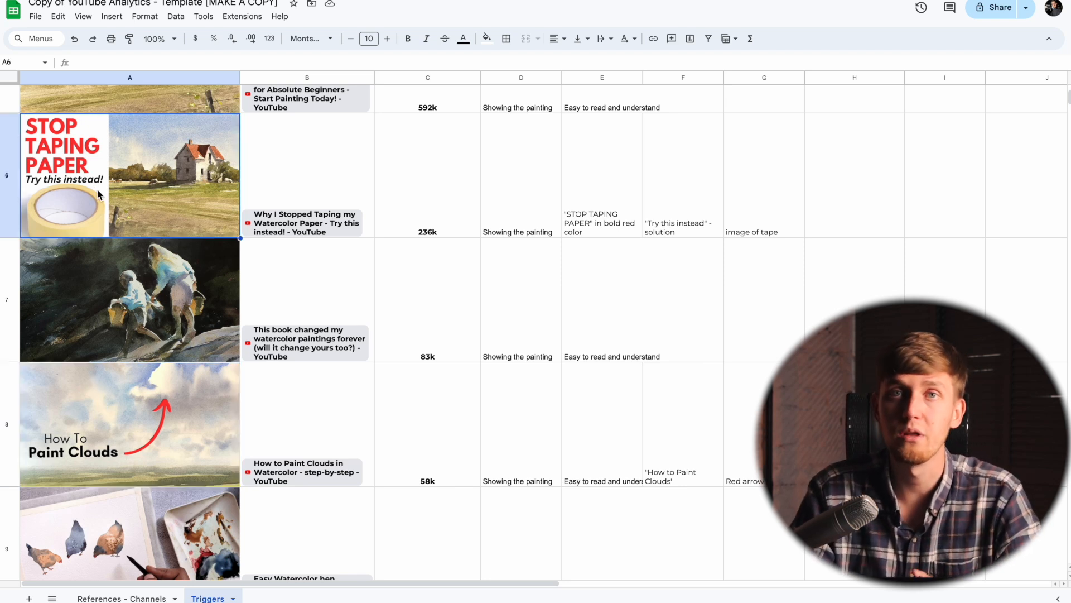
scroll(98, 192, "down", 3)
left_click(118, 263)
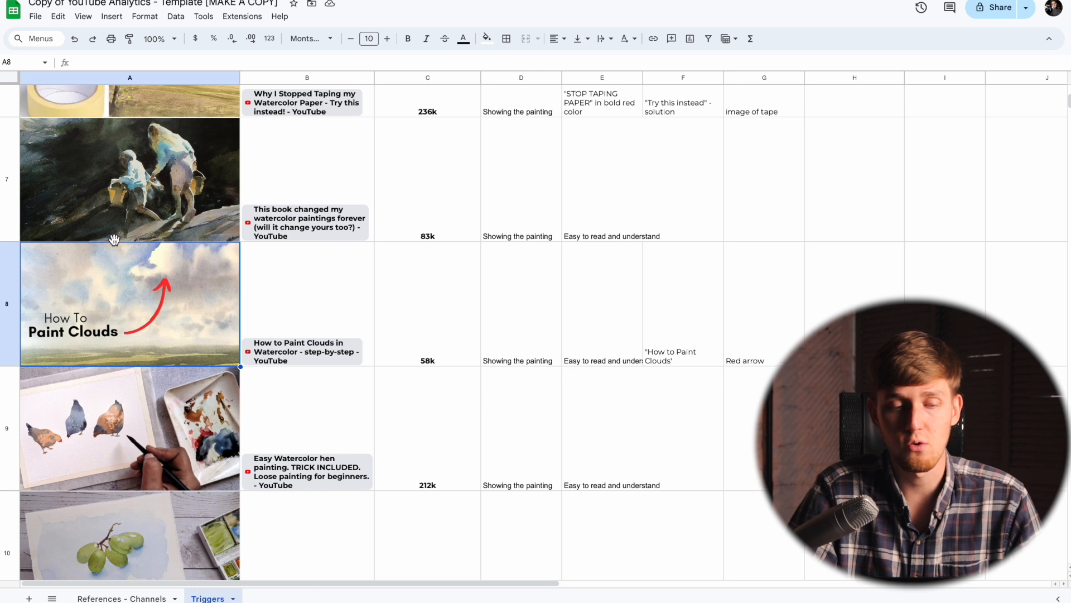
scroll(114, 239, "up", 2)
scroll(114, 290, "down", 2)
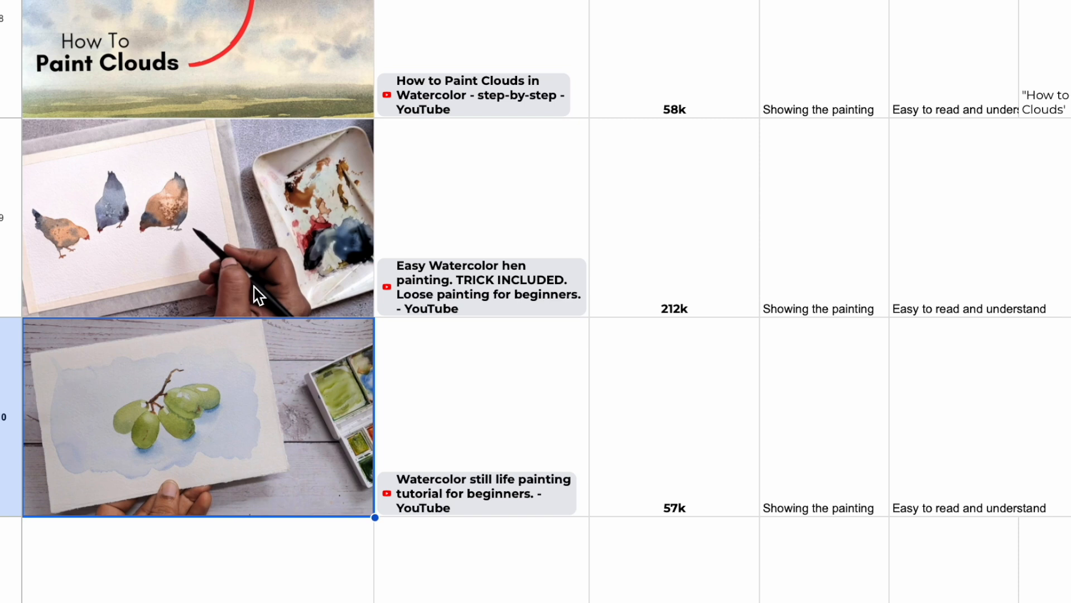
left_click(269, 239)
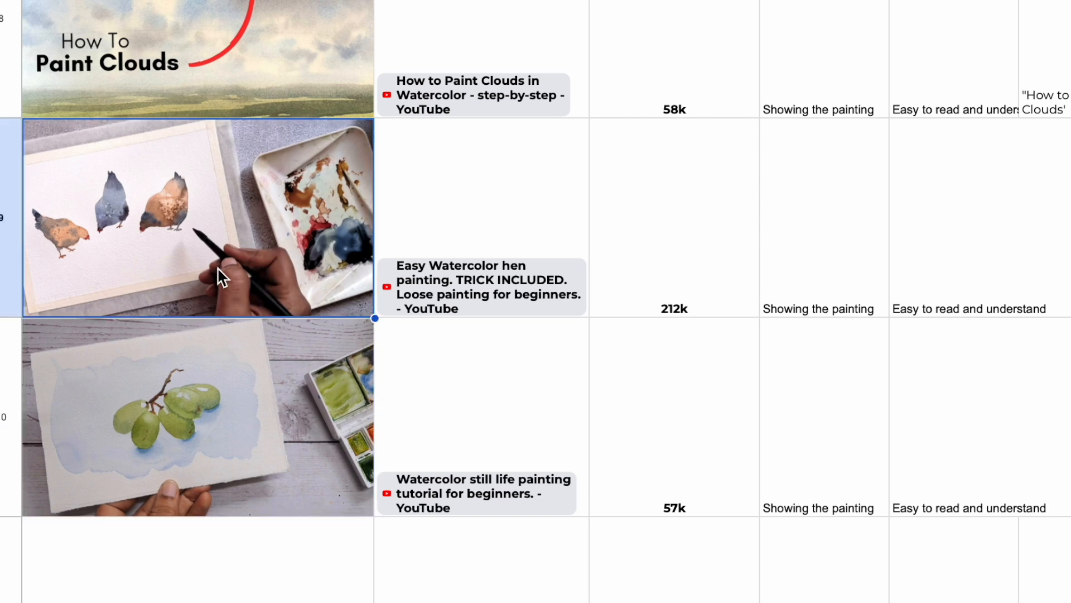
left_click(219, 318)
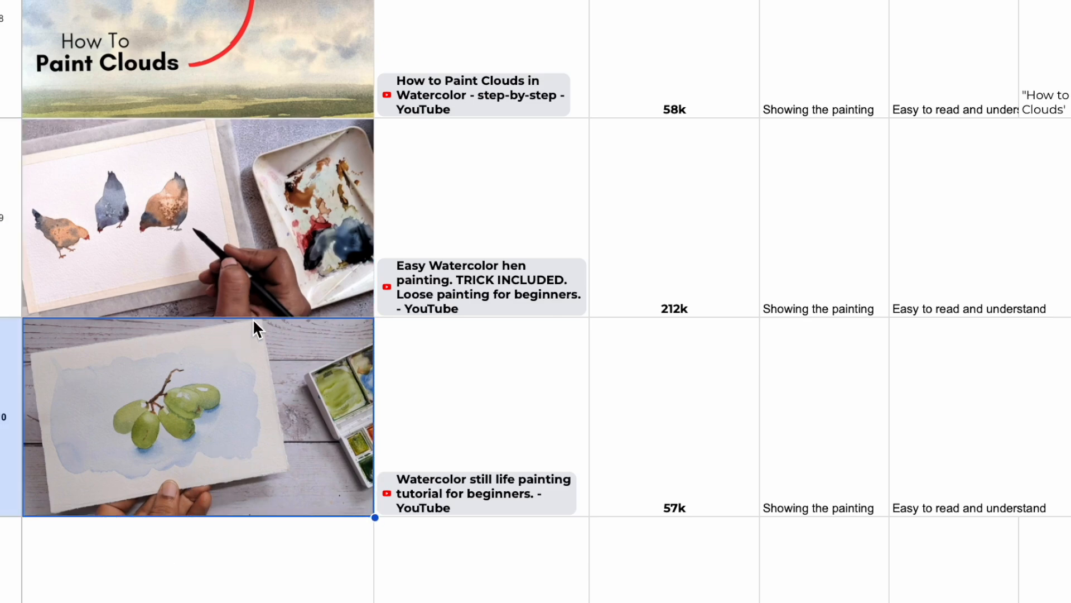
left_click(144, 333)
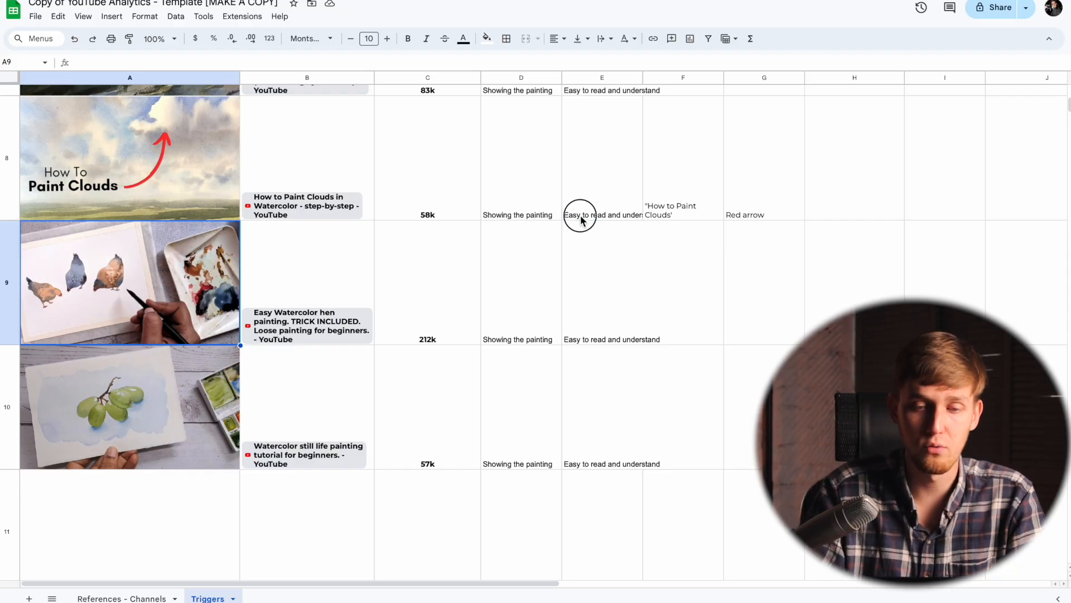
left_click(629, 278)
key("Right")
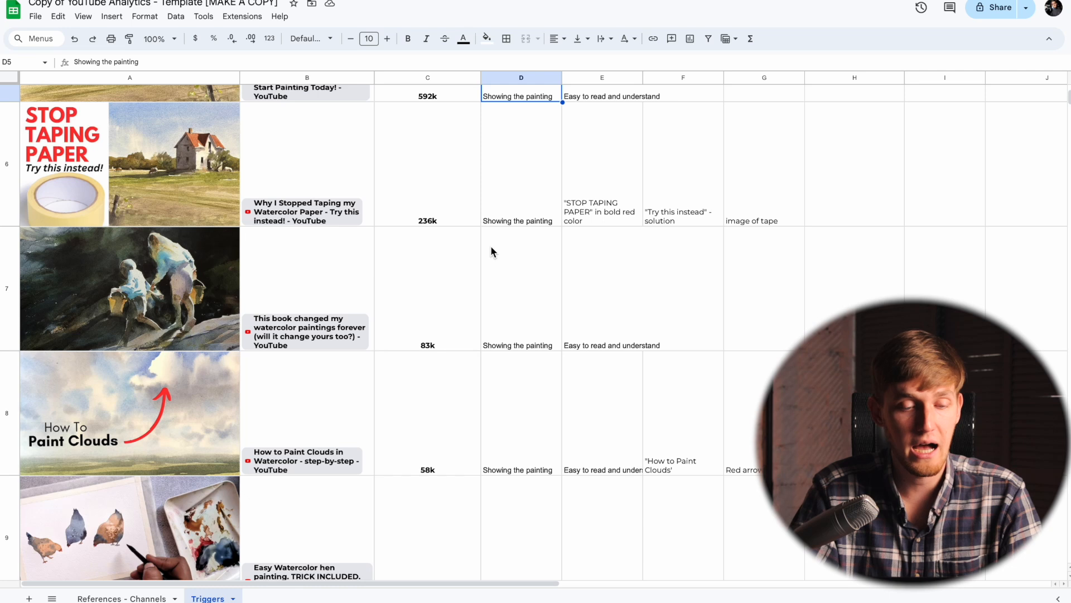
Step: Fill the repeated "Showing the painting" trigger cells D5:D10 with light yellow
scroll(490, 246, "down", 2)
scroll(490, 245, "up", 4)
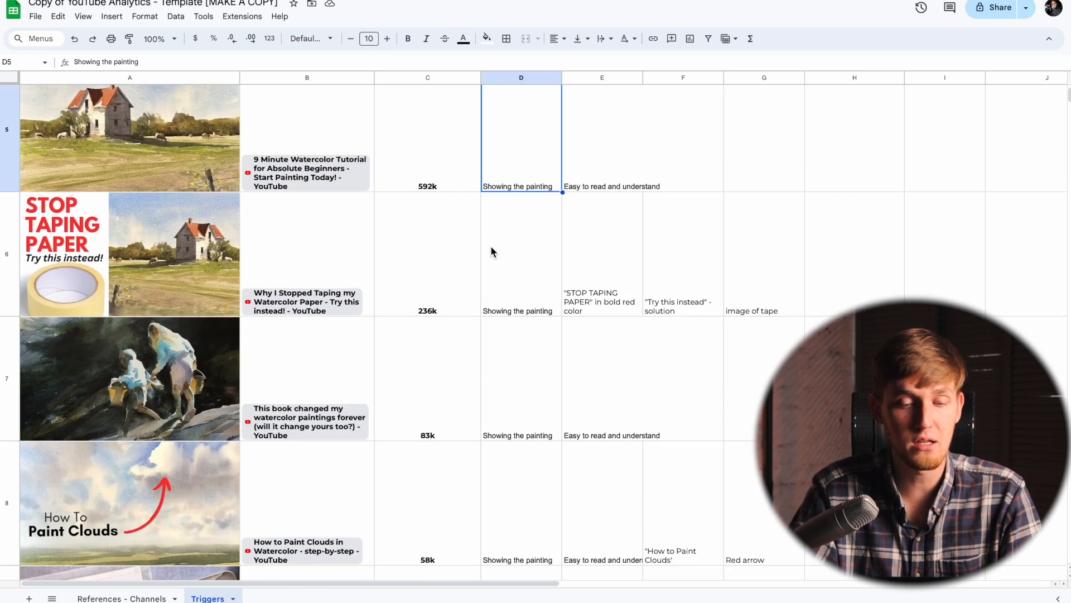
scroll(491, 252, "up", 2)
scroll(491, 252, "down", 4)
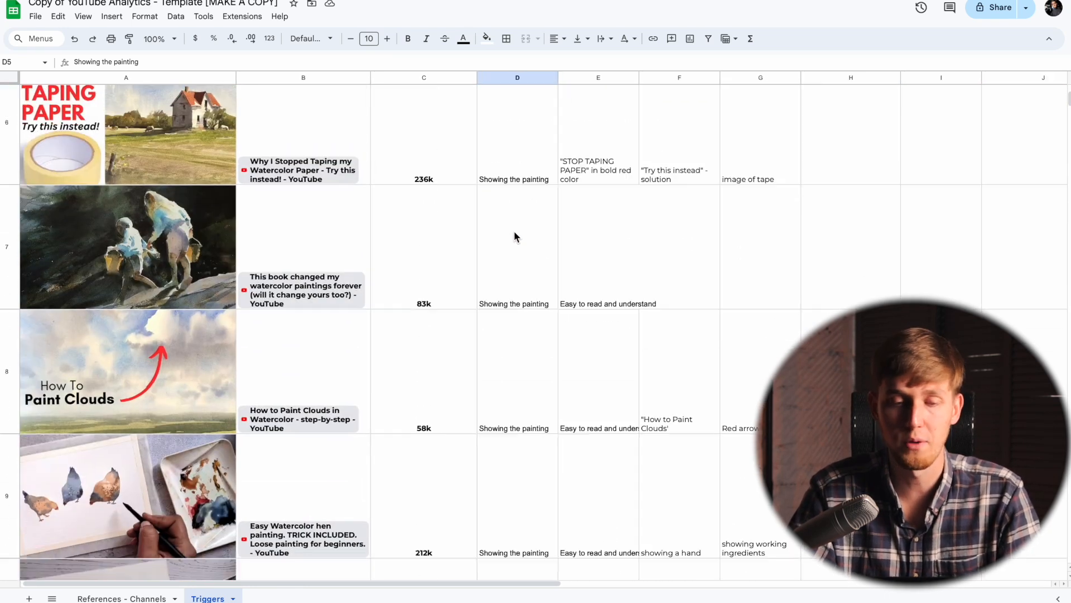
scroll(514, 230, "down", 1)
scroll(514, 230, "up", 3)
left_click(509, 189)
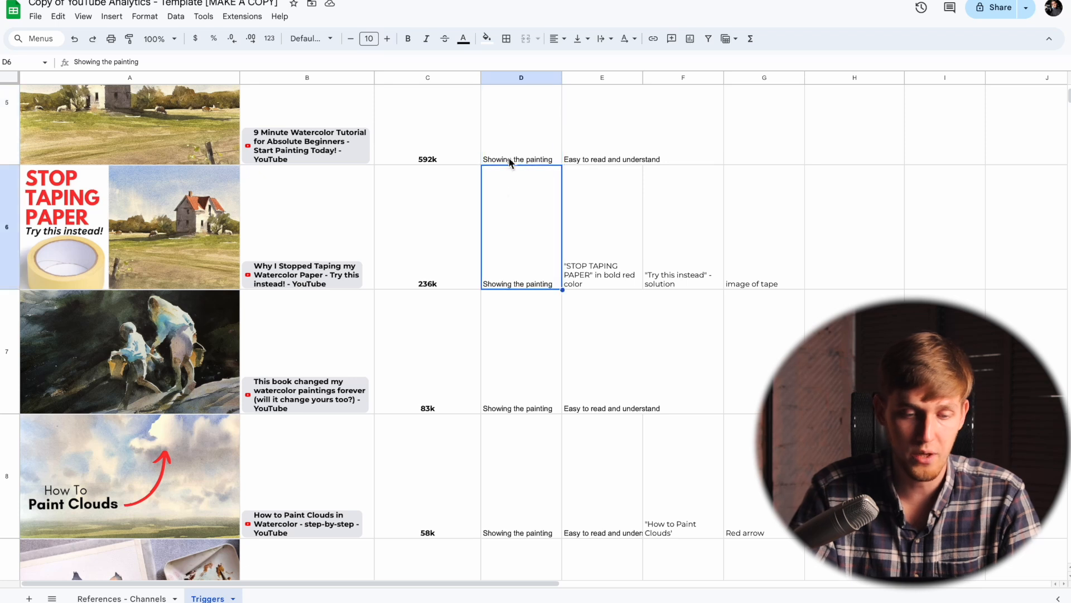
scroll(521, 216, "down", 4)
left_click(516, 367, "shift")
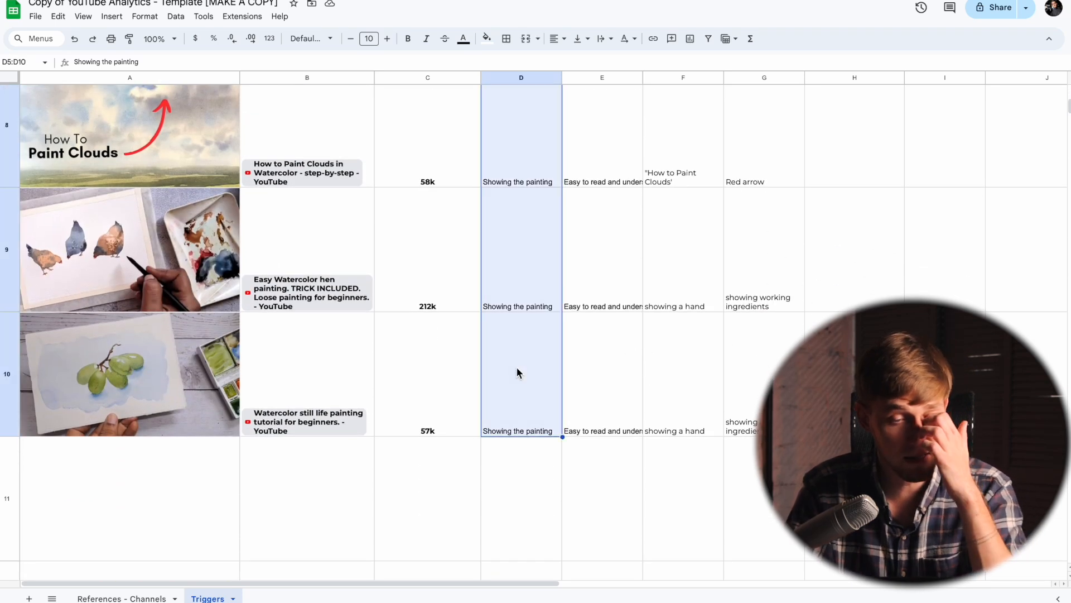
scroll(517, 368, "up", 1)
left_click(486, 38)
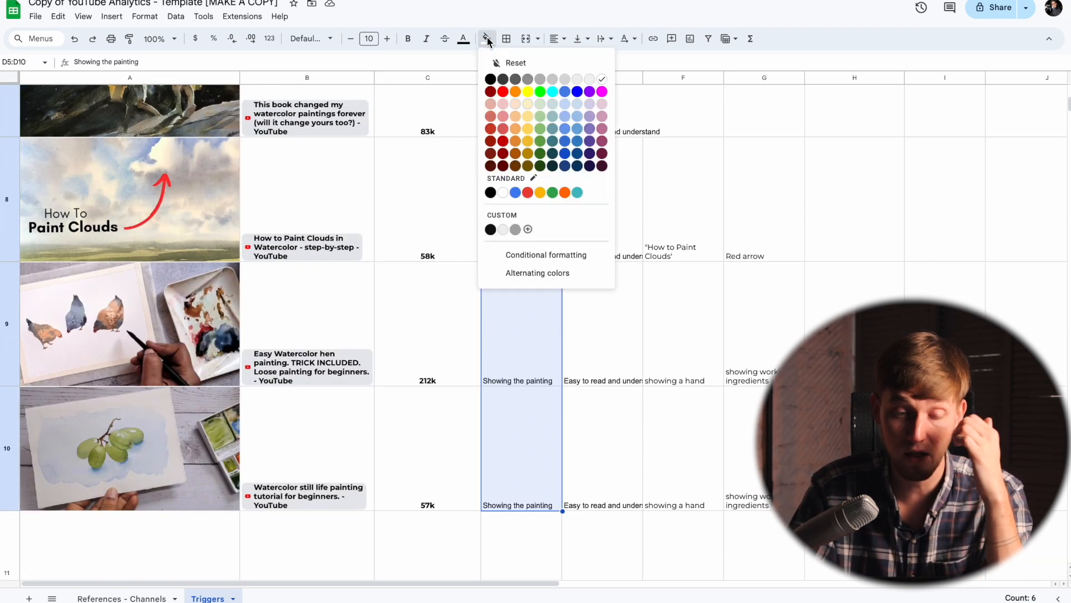
left_click(527, 116)
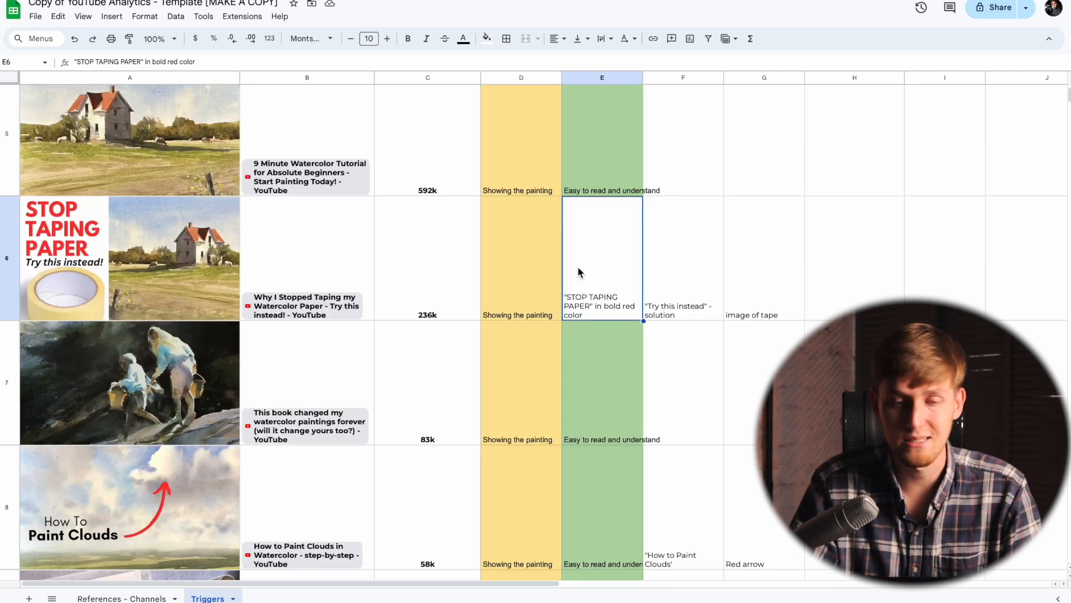
Step: Enter "9 minute" as trigger #3 of the first video in cell F5, taken from its title
scroll(578, 266, "down", 4)
scroll(585, 303, "up", 5)
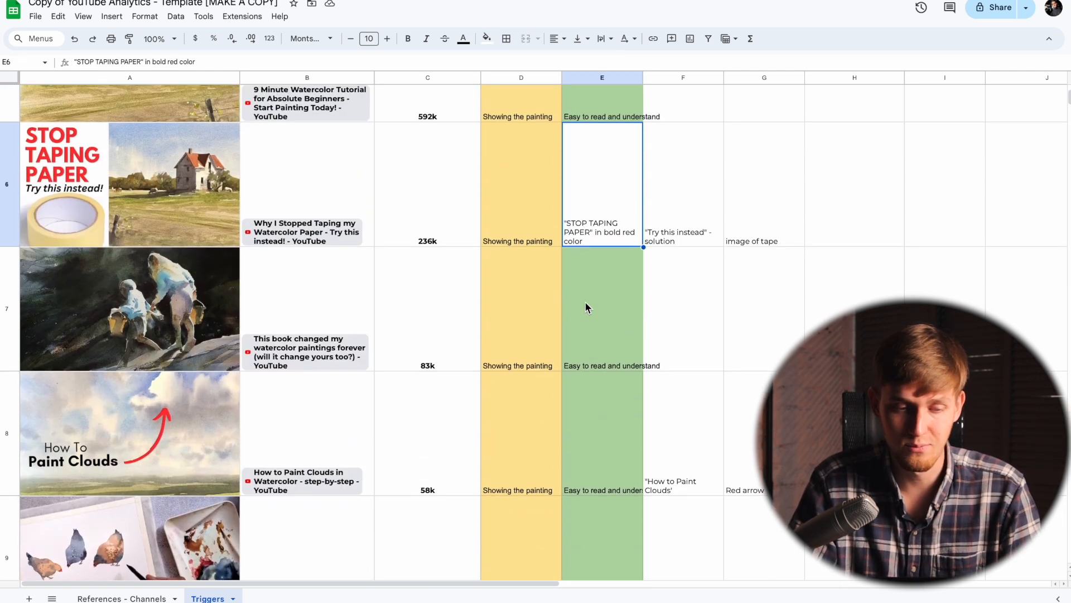
scroll(585, 302, "down", 3)
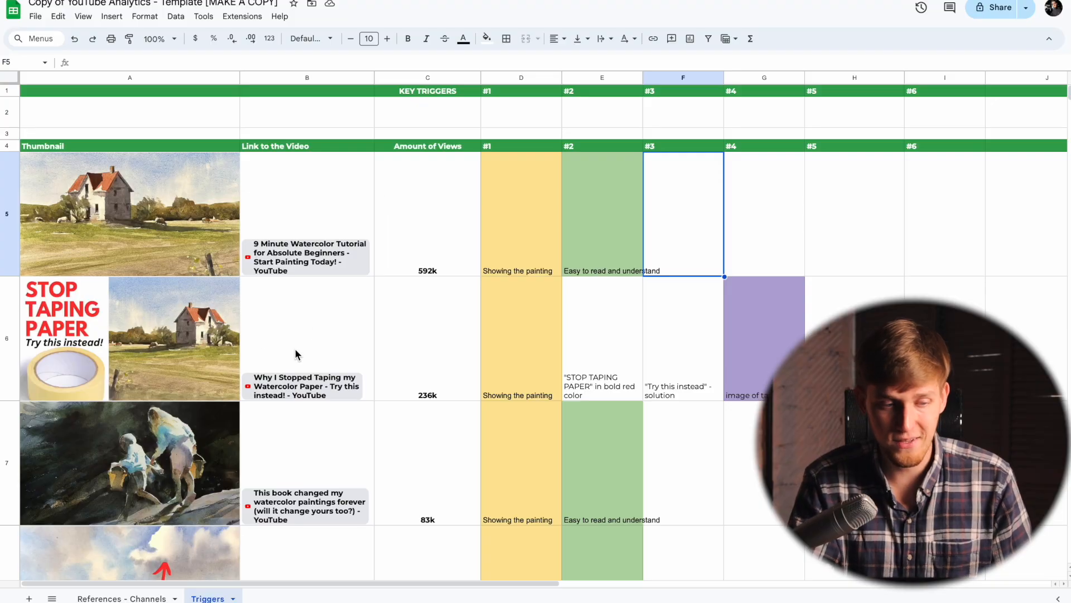
left_click(58, 353)
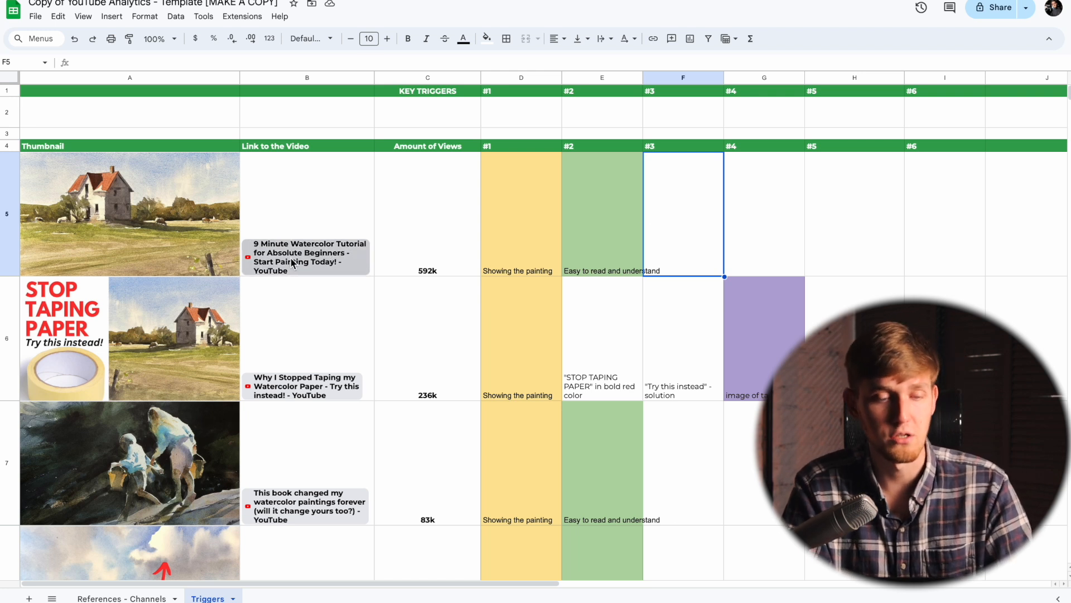
mouse_move(294, 263)
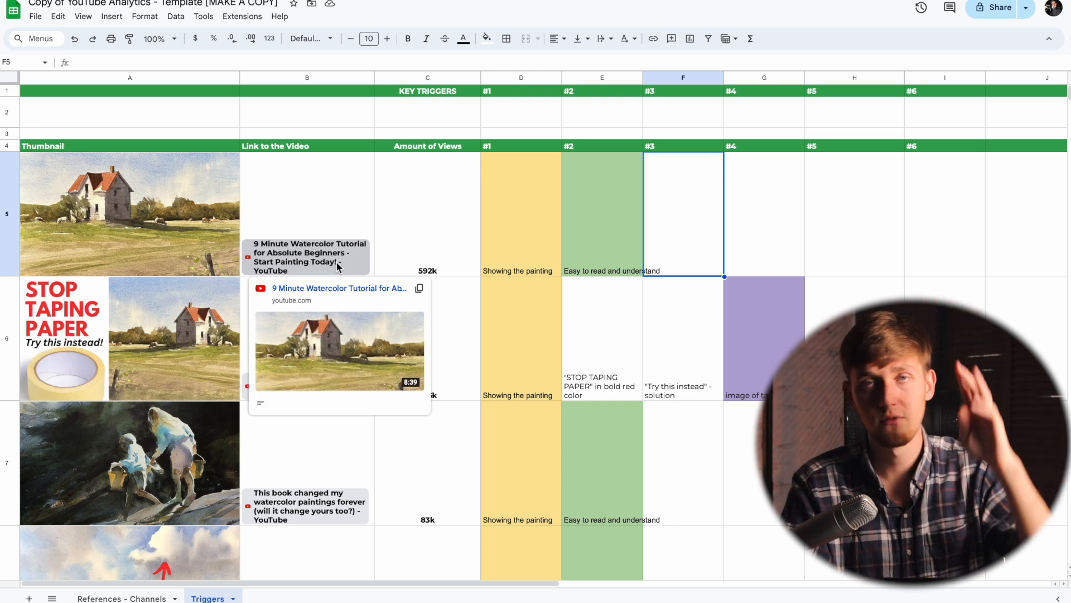
type("9 minute")
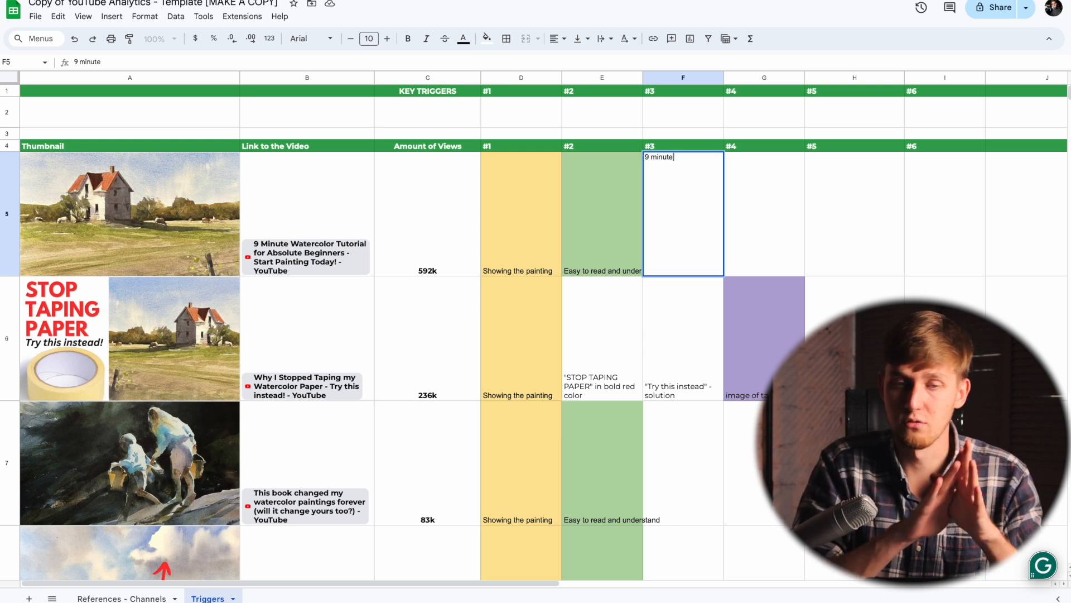
key("Tab")
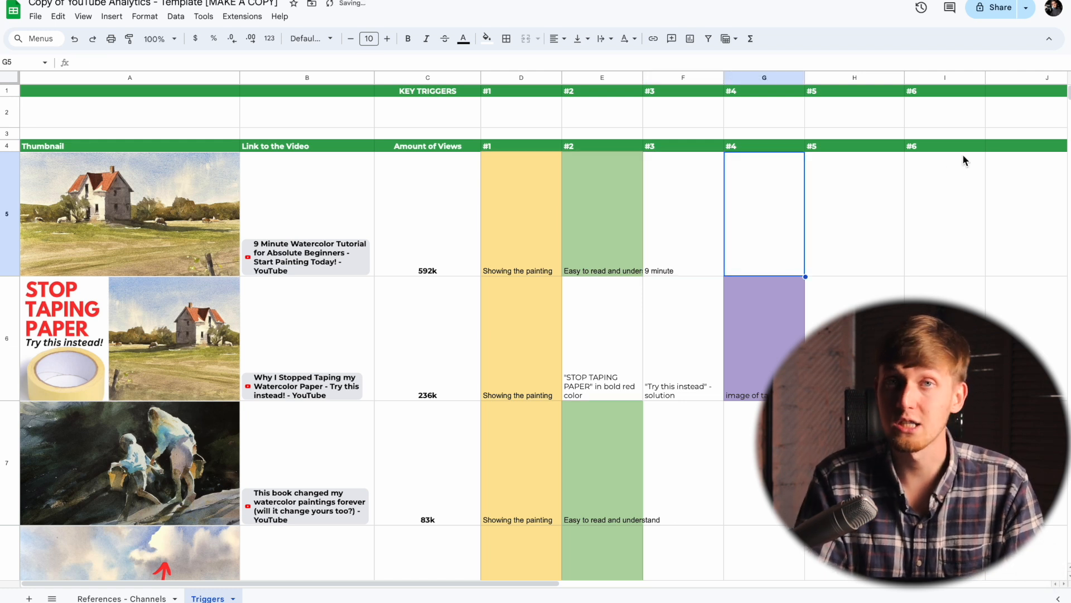
Step: Enter "watercolor tutorial" as trigger #4 of the first video in cell G5
type("watercolor w")
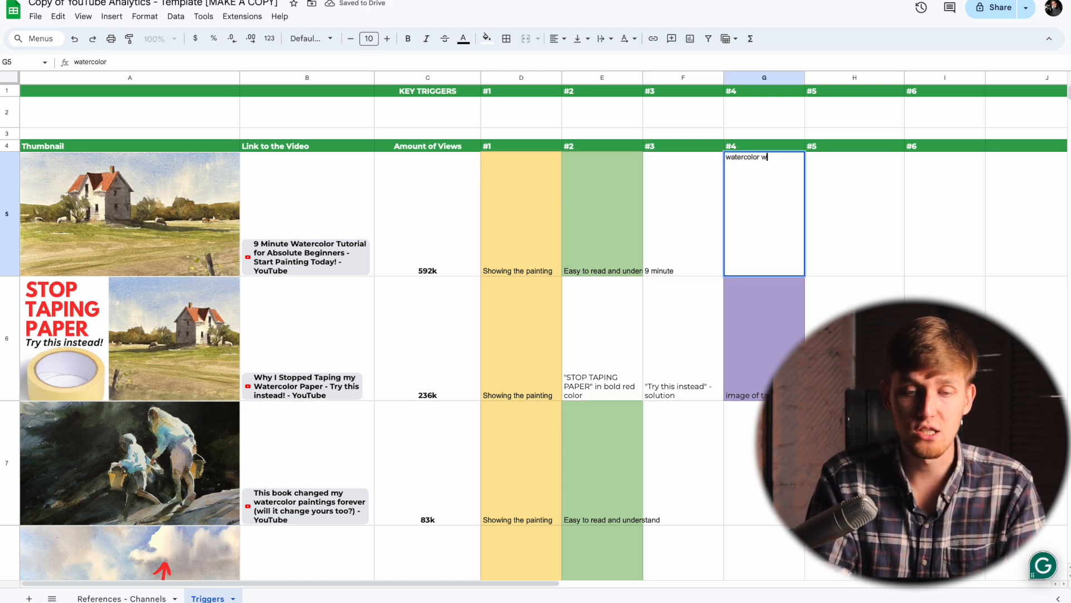
key("BackSpace")
type("tuto")
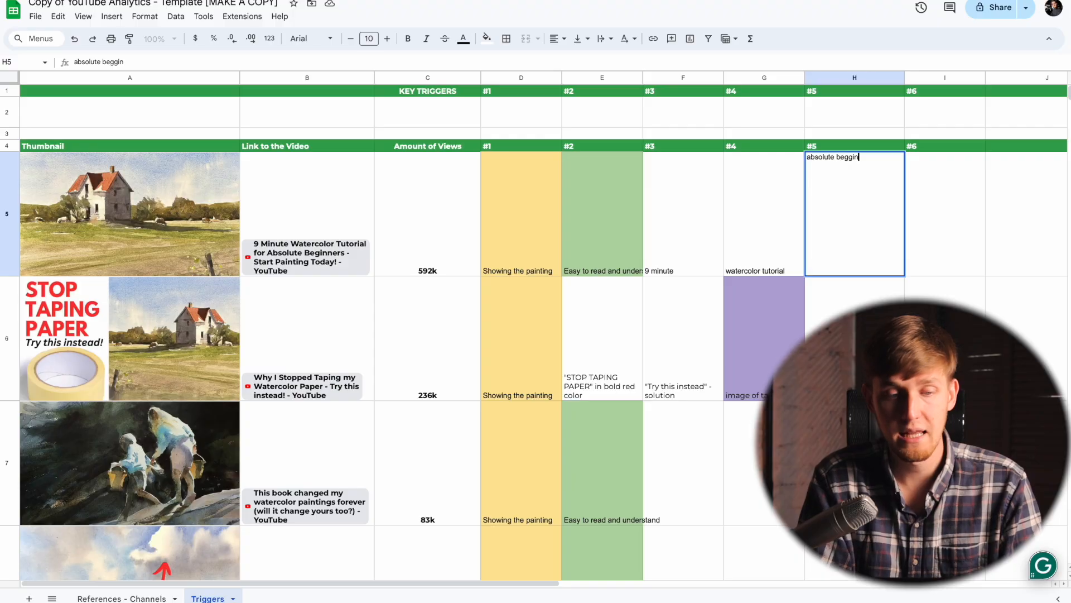
Step: Enter "absolute begginers" as trigger #5 of the first video in cell H5 and keep that cell selected
type("ners")
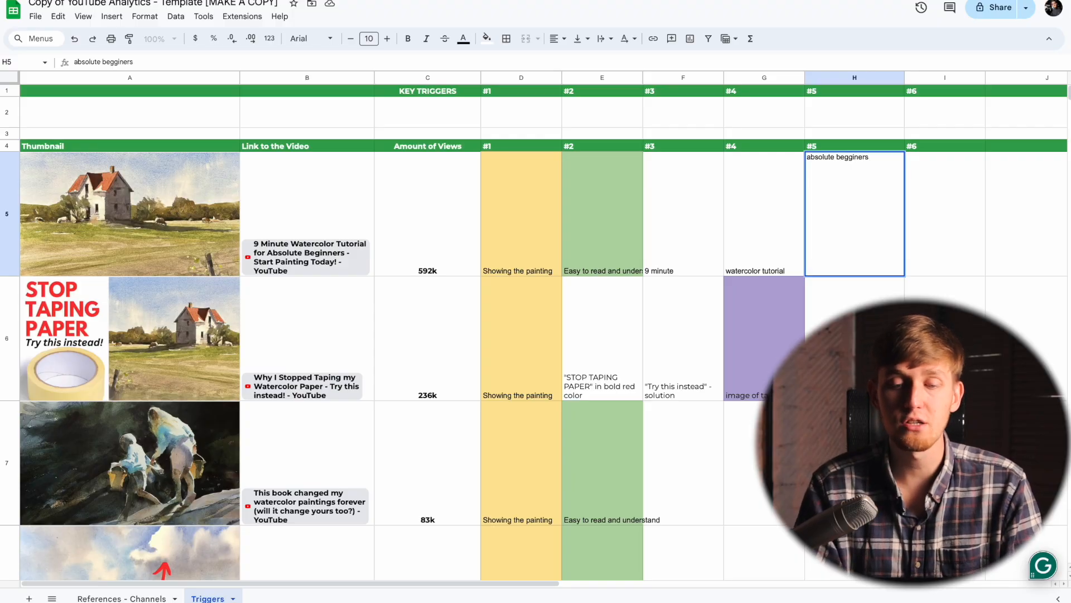
key("Return")
key("Up")
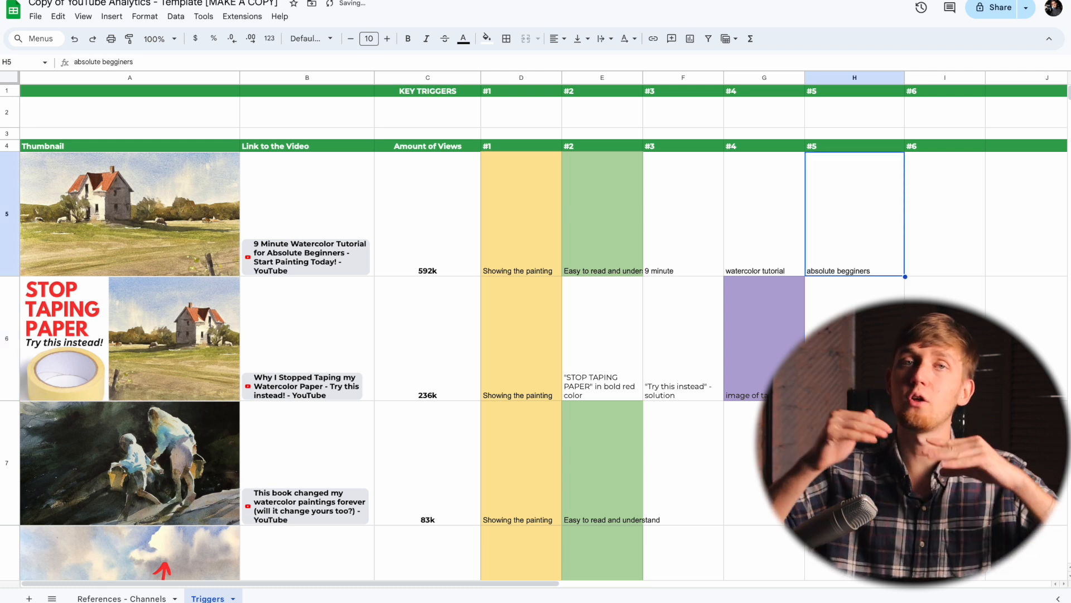
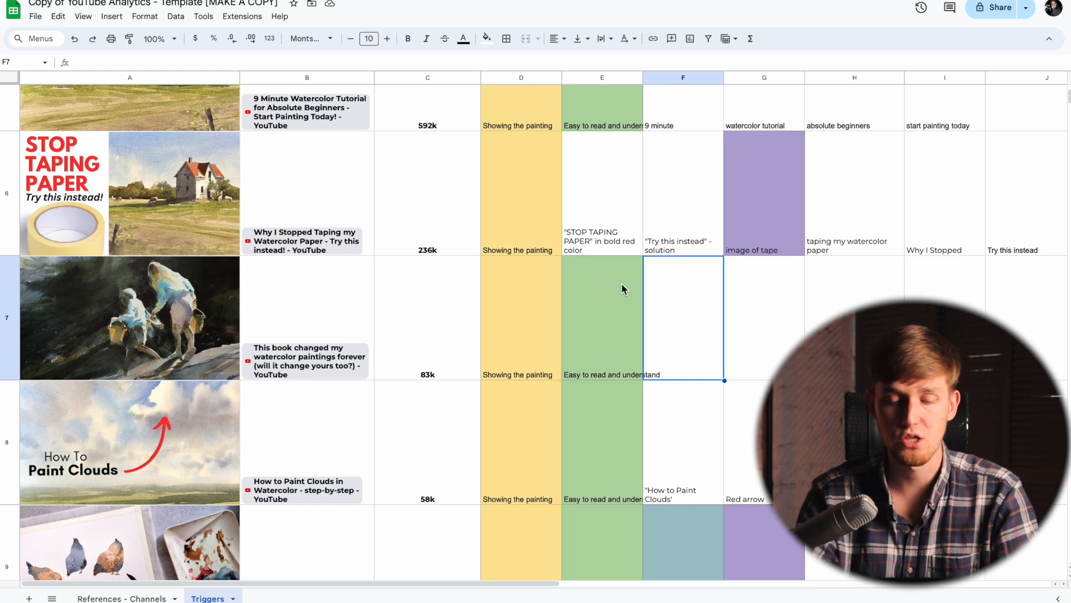
Step: Enter 'before - after "changed forever"' as trigger #3 of the "This book changed my watercolor paintings forever" video in cell F7
type("before - after \"changed forever\"")
key("Tab")
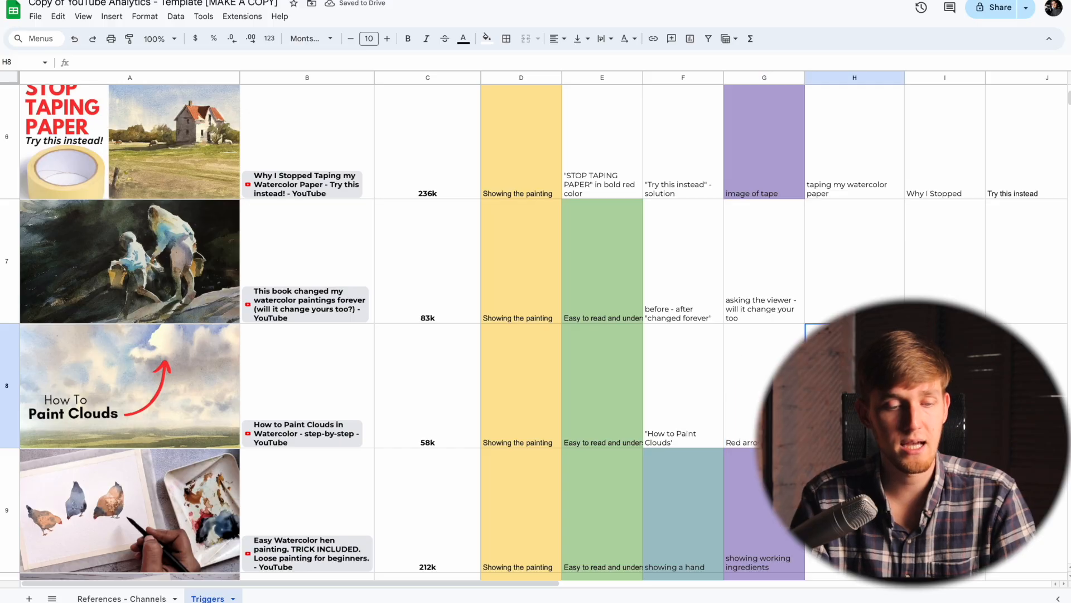
Step: Enter "how to" as trigger #5 of the "How to Paint Clouds in Watercolor" video in cell H8 and select the neighbouring trigger cell
scroll(534, 332, "down", 1)
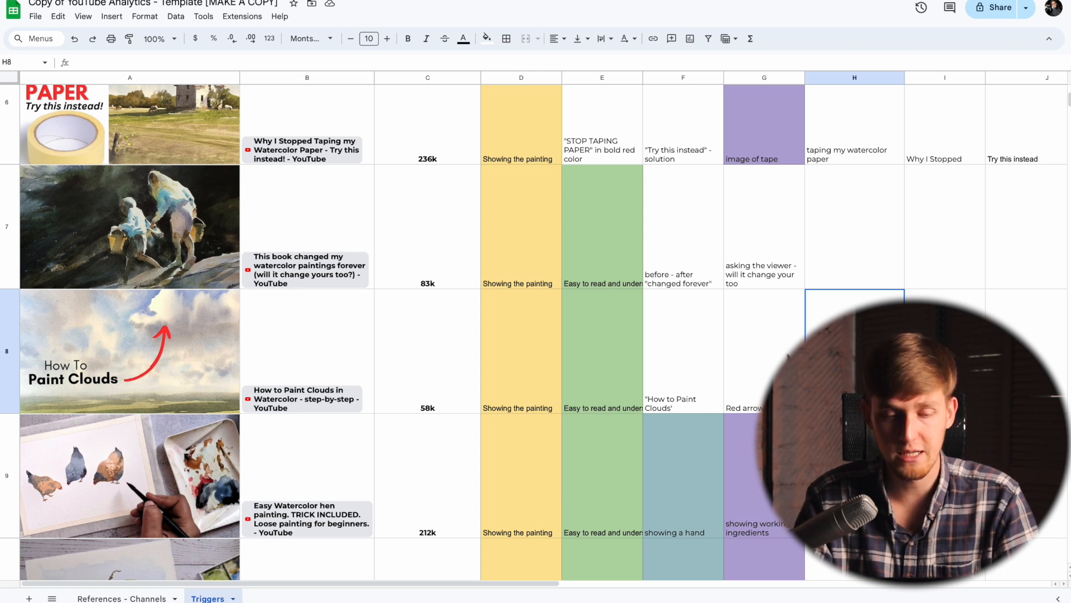
type("how to")
key("Return")
key("Up")
key("Right")
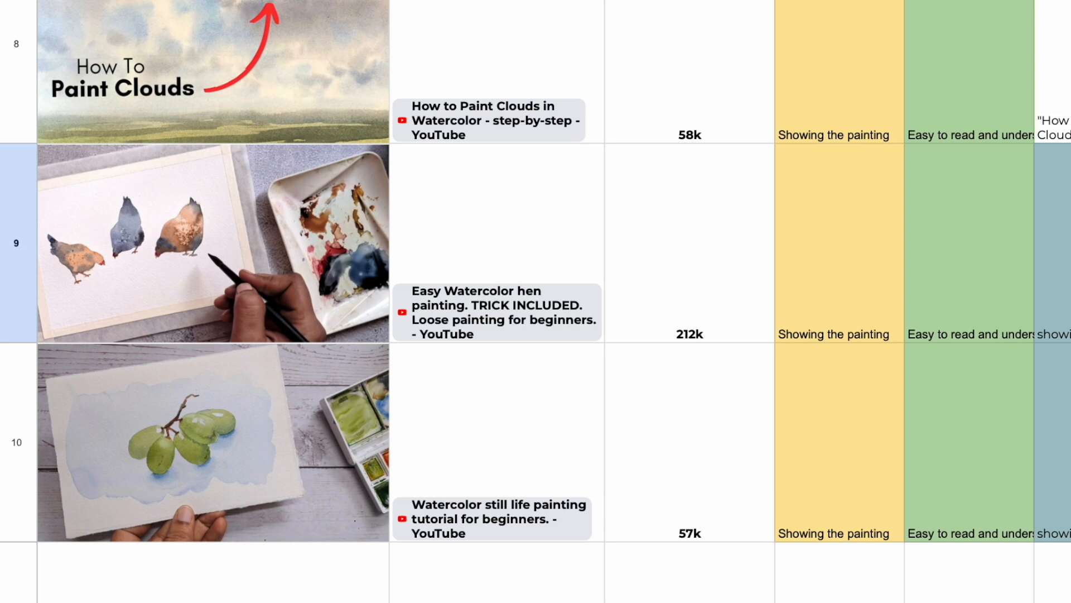
key("Down")
key("Up")
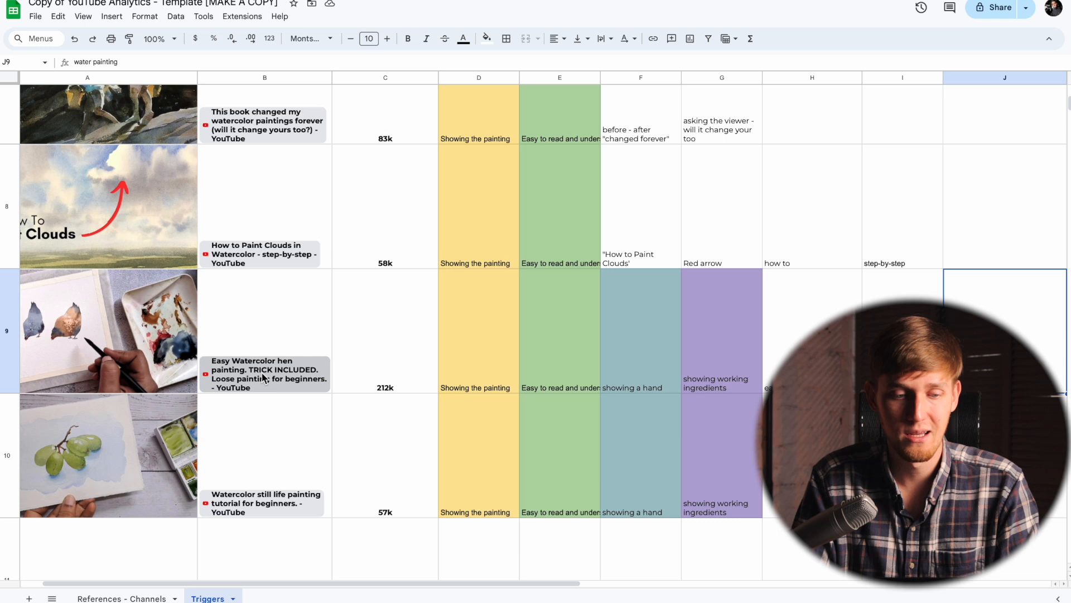
mouse_move(329, 344)
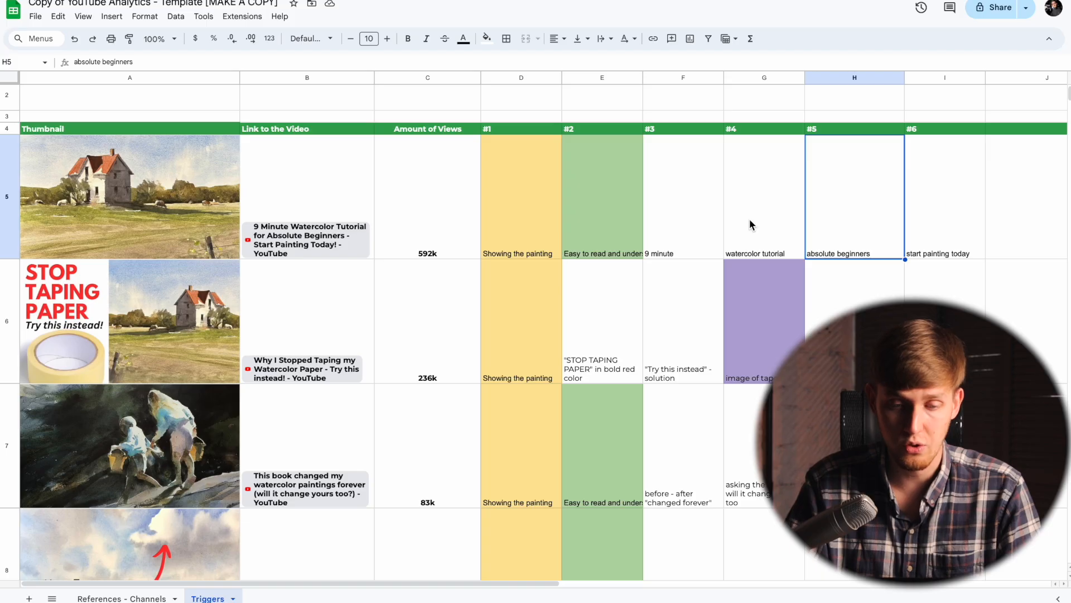
Step: Fill the "absolute beginners" cell H5 and the "for beginners" cells I9:I10 with light magenta
scroll(805, 204, "down", 6)
scroll(805, 204, "right", 3)
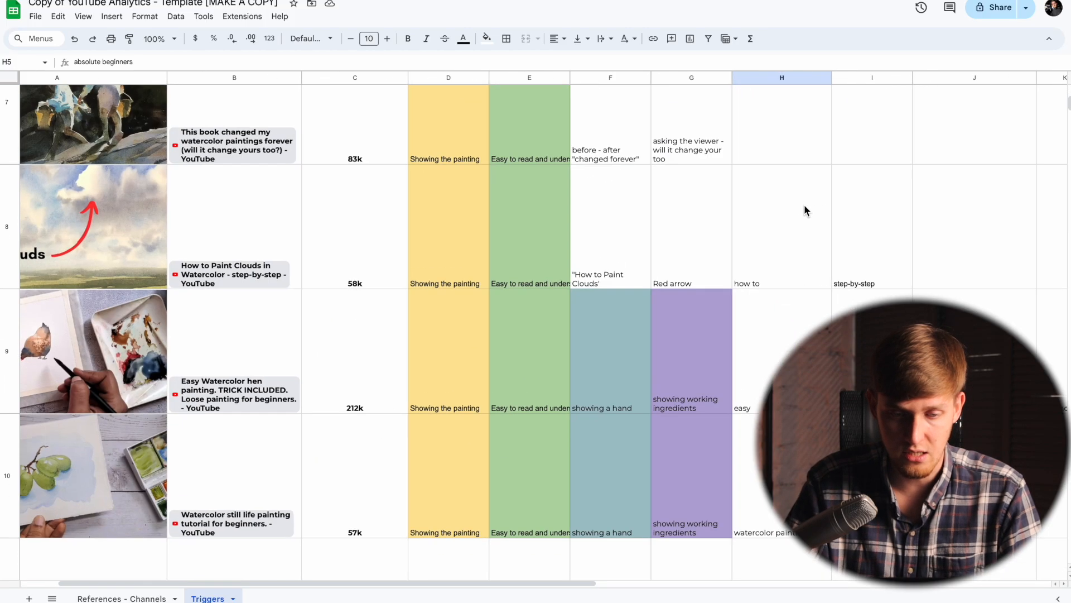
left_click(783, 223, "ctrl")
left_click(781, 363, "shift")
left_click(487, 38)
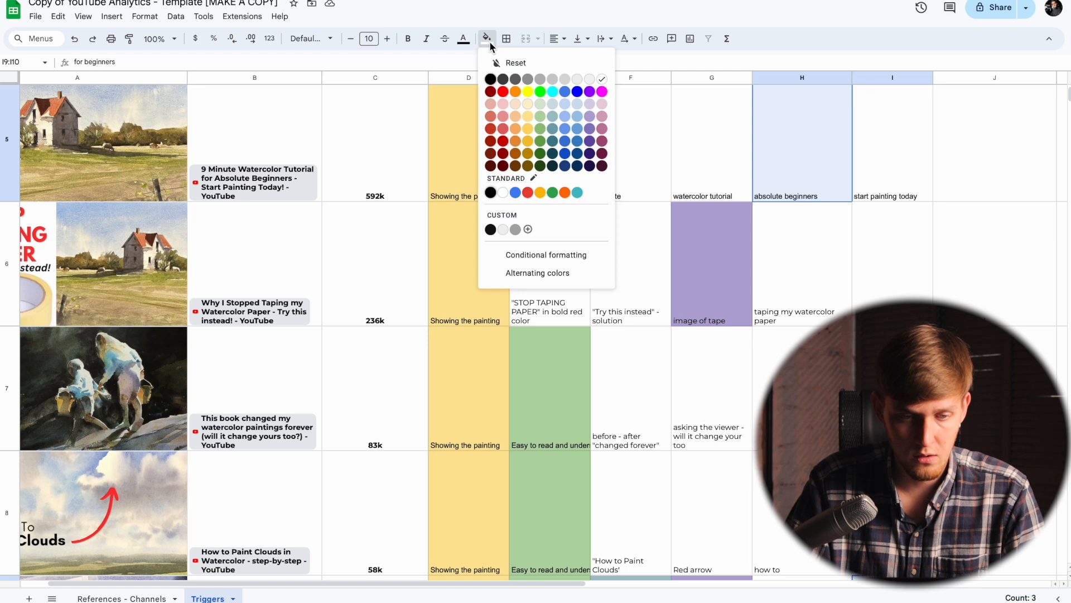
left_click(603, 106)
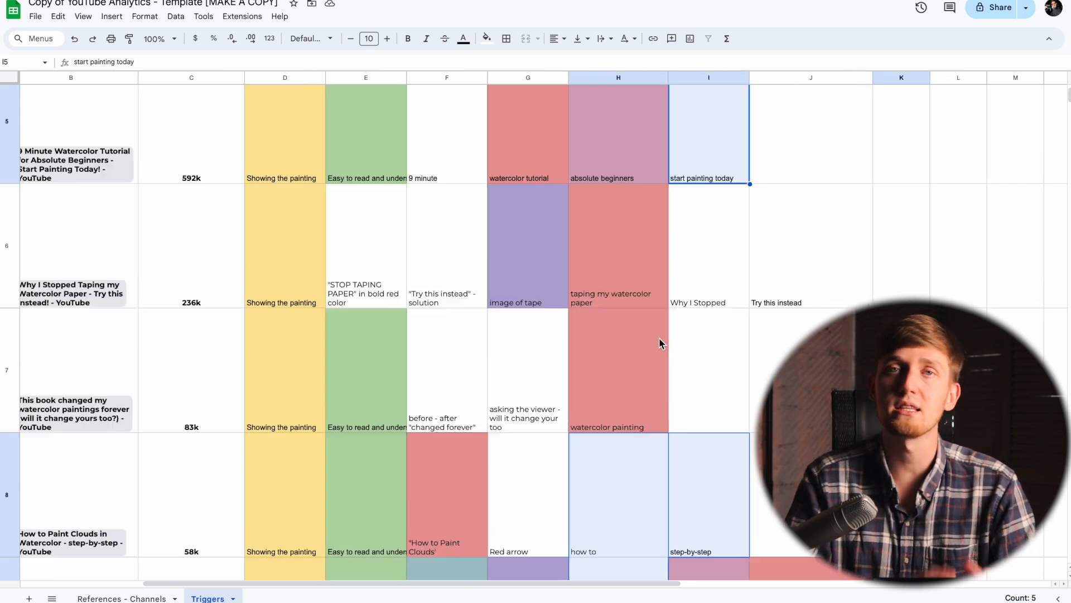
Step: Fill the related easy-to-start trigger cells I5, H8:I8, H9 and K9 with the same light magenta
scroll(658, 337, "up", 3)
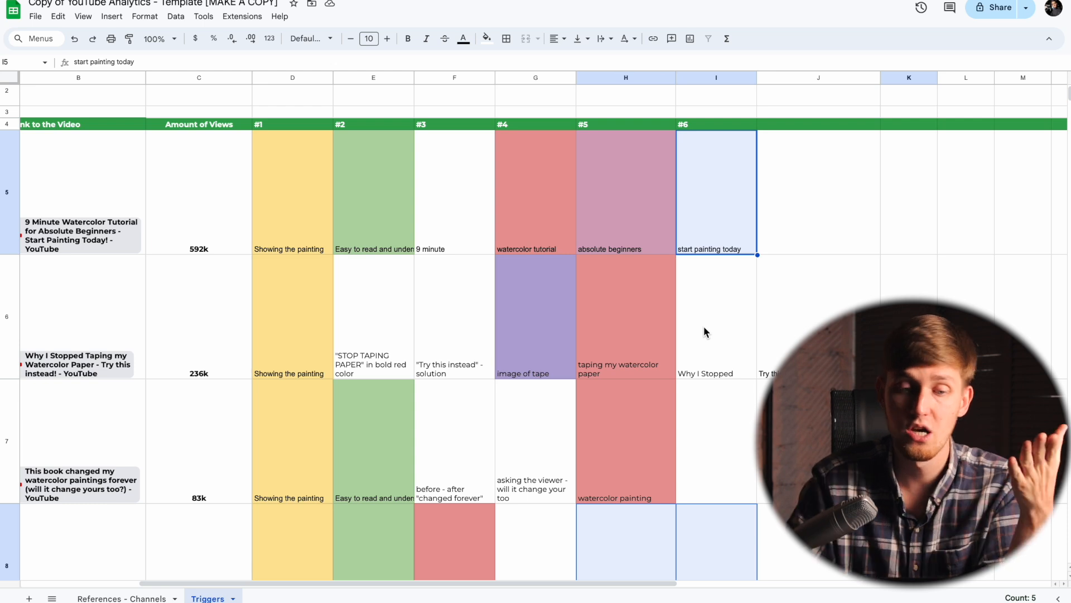
left_click(489, 39)
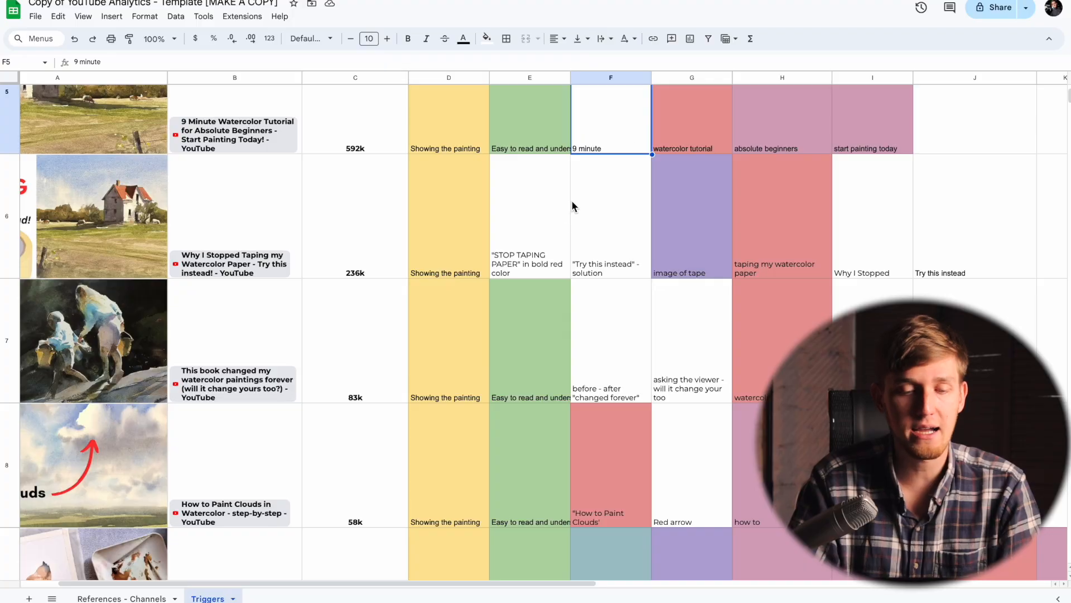
left_click(532, 192)
left_click(600, 169)
left_click(543, 199)
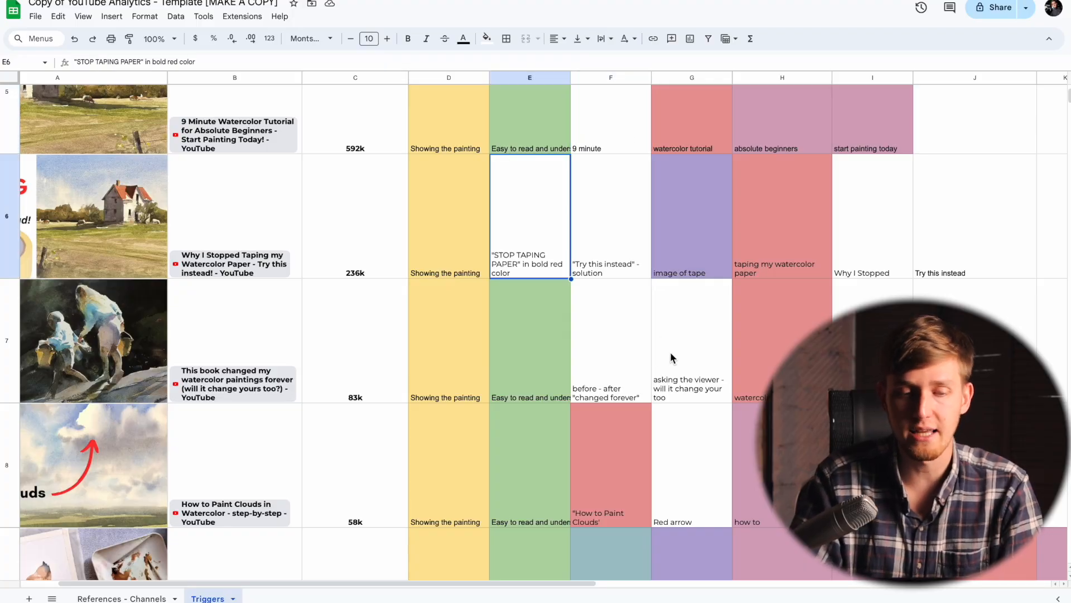
Step: Look over the uncolored one-off triggers in rows 6 to 8, such as "STOP TAPING PAPER", "Why I Stopped" and "Red arrow"
scroll(688, 269, "down", 3)
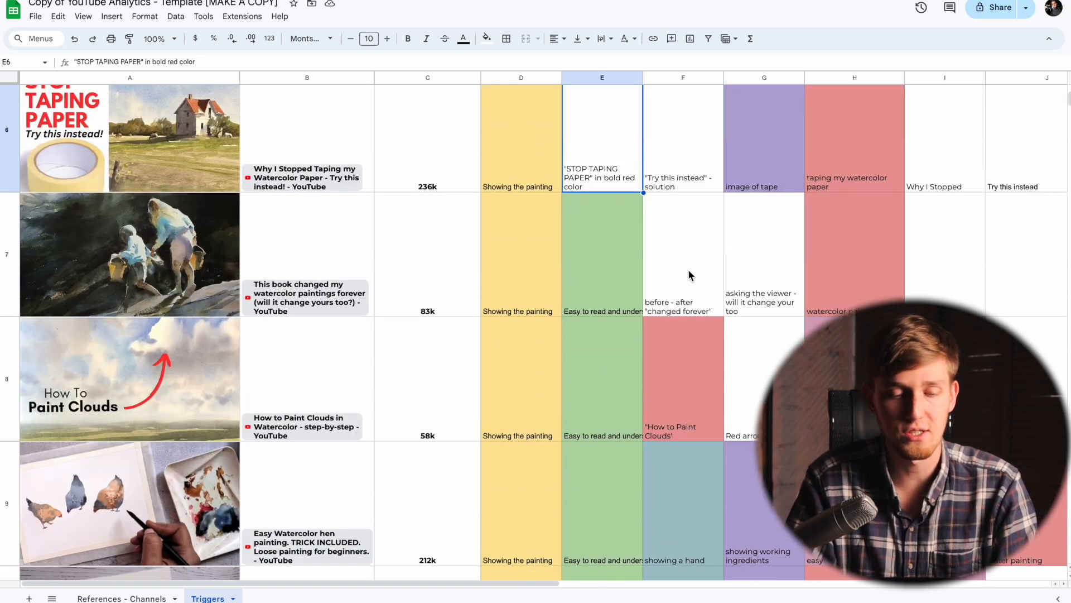
scroll(688, 269, "down", 4)
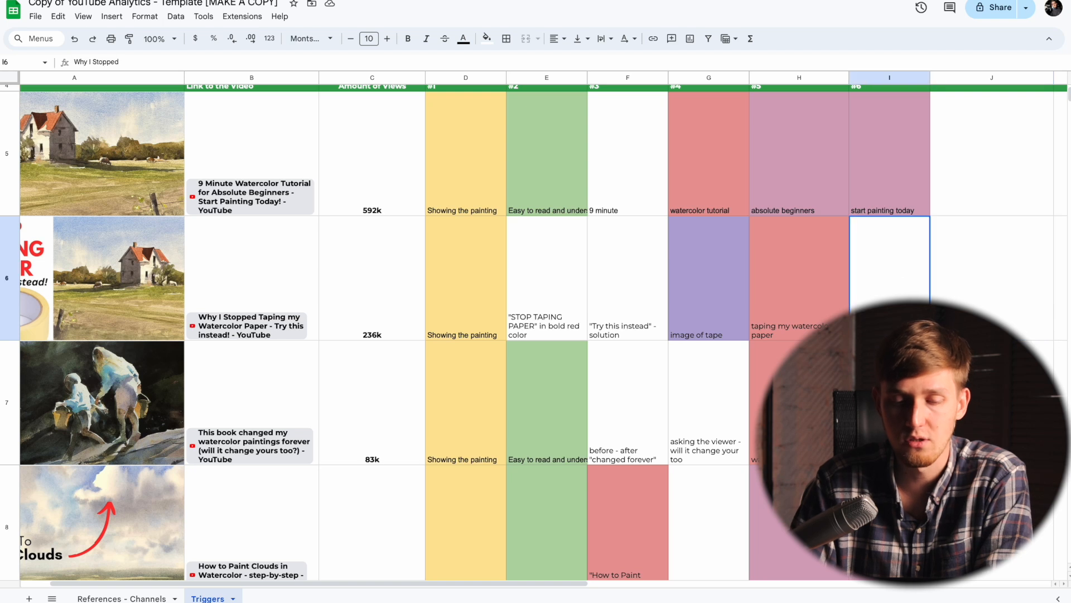
left_click(799, 402)
left_click(723, 413)
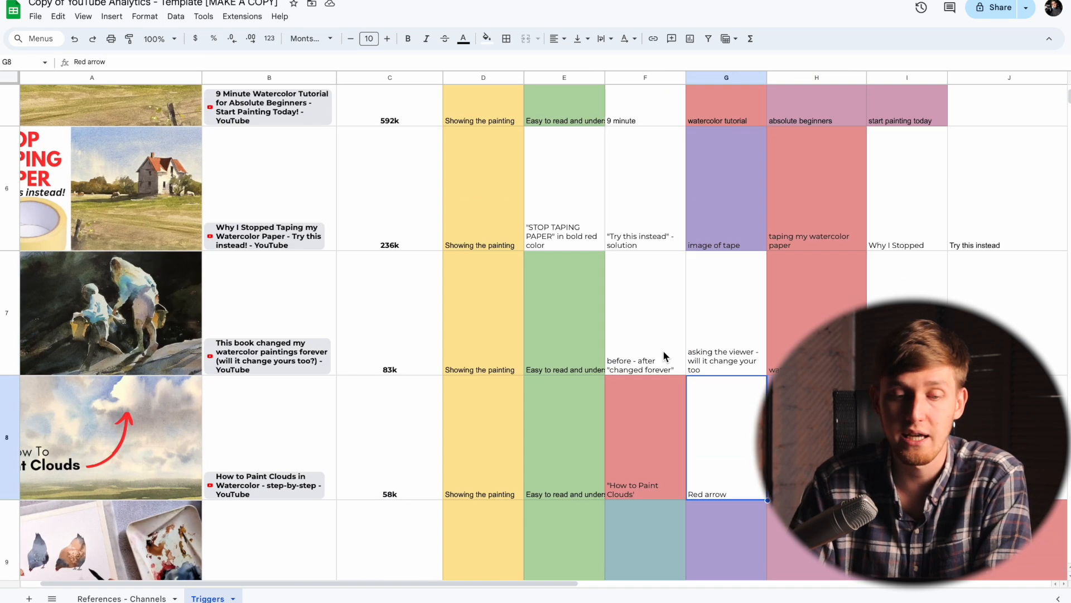
left_click(665, 343)
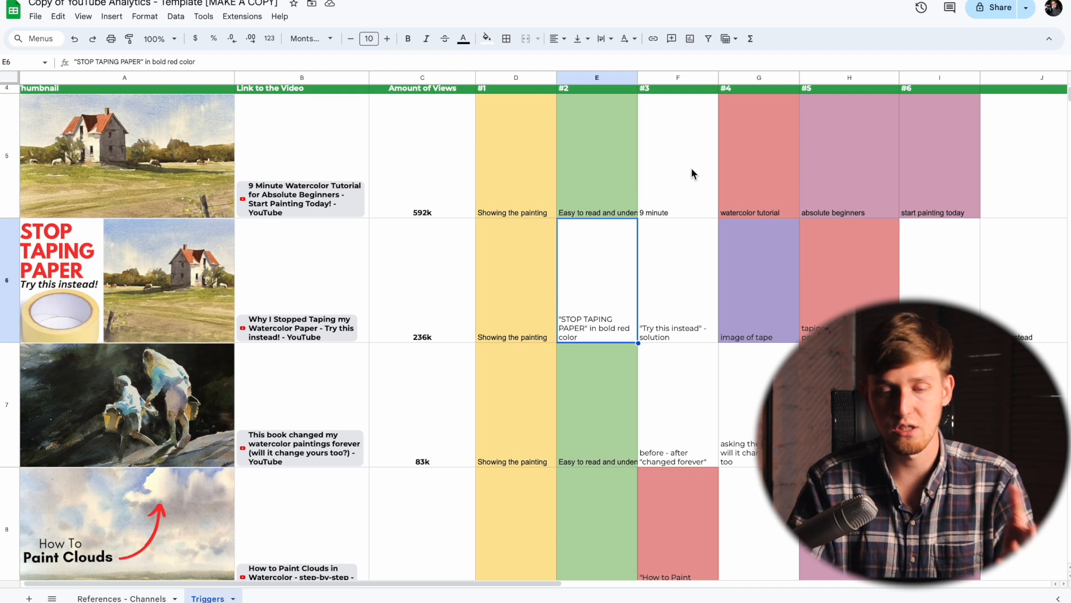
left_click(683, 257)
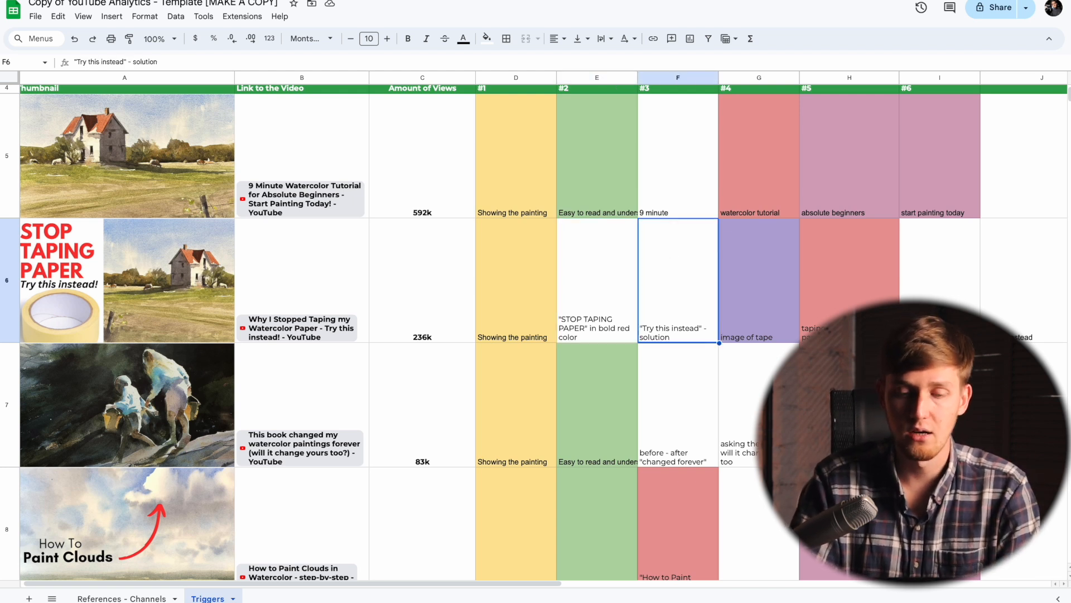
Step: Compare the color-coded triggers that repeat across the listed videos, from the first video's row to the "showing a hand" cells
left_click(623, 180)
scroll(623, 180, "left", 2)
left_click(459, 184)
left_click(594, 251)
left_click(425, 174)
left_click(520, 161)
left_click(691, 162)
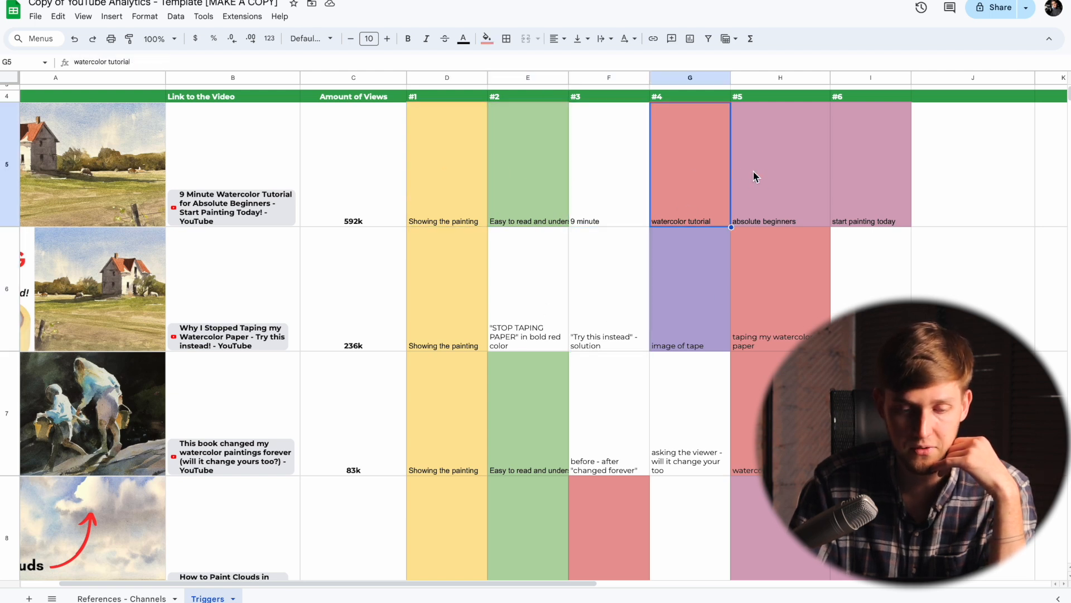
left_click(757, 178)
left_click(695, 286)
scroll(696, 286, "down", 5)
left_click(625, 349)
scroll(685, 349, "up", 5)
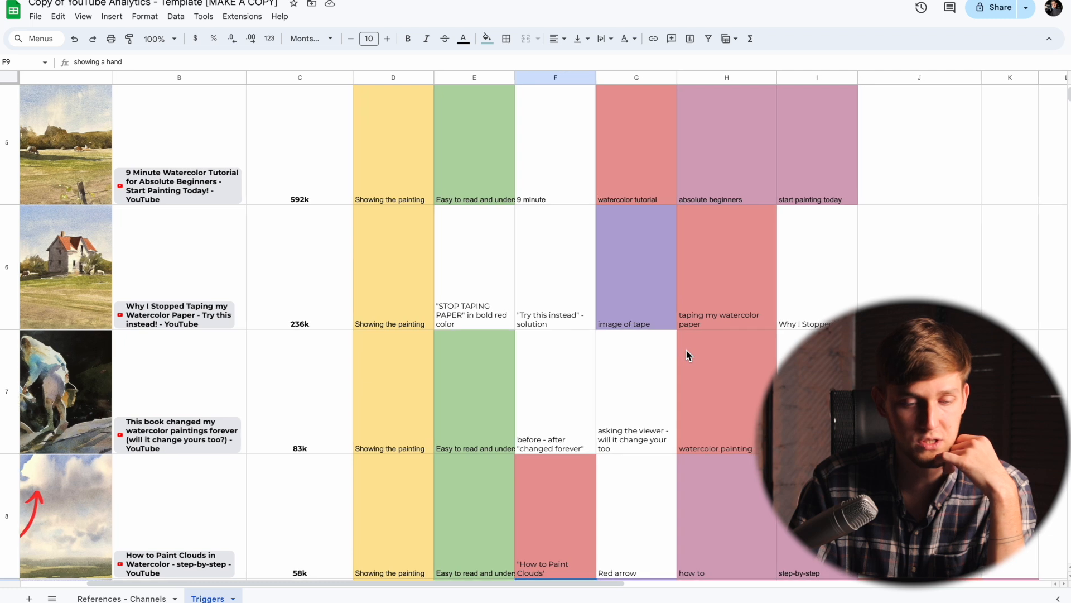
scroll(685, 349, "down", 5)
scroll(685, 349, "up", 6)
scroll(685, 349, "down", 5)
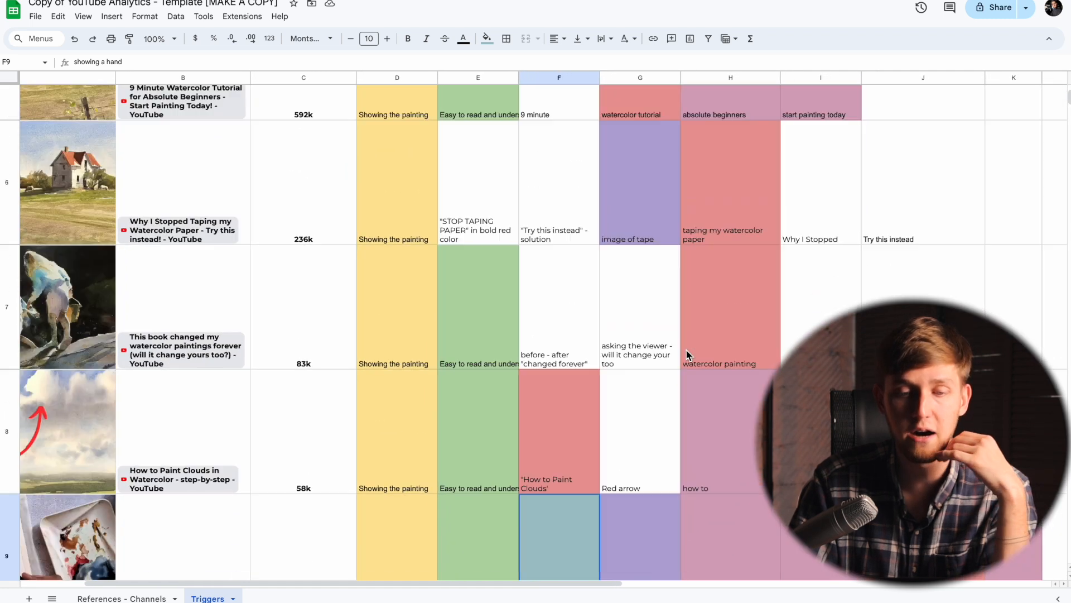
Step: Copy the "Showing the painting" trigger from cell D5 into key trigger #1 in cell D2
scroll(685, 349, "up", 7)
scroll(685, 349, "left", 2)
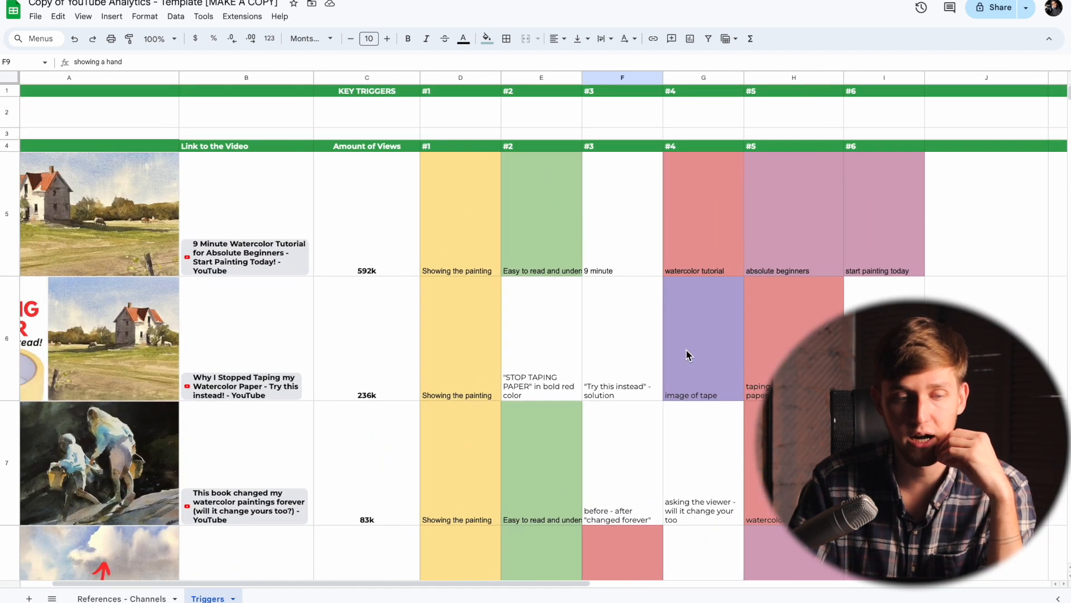
left_click(457, 112)
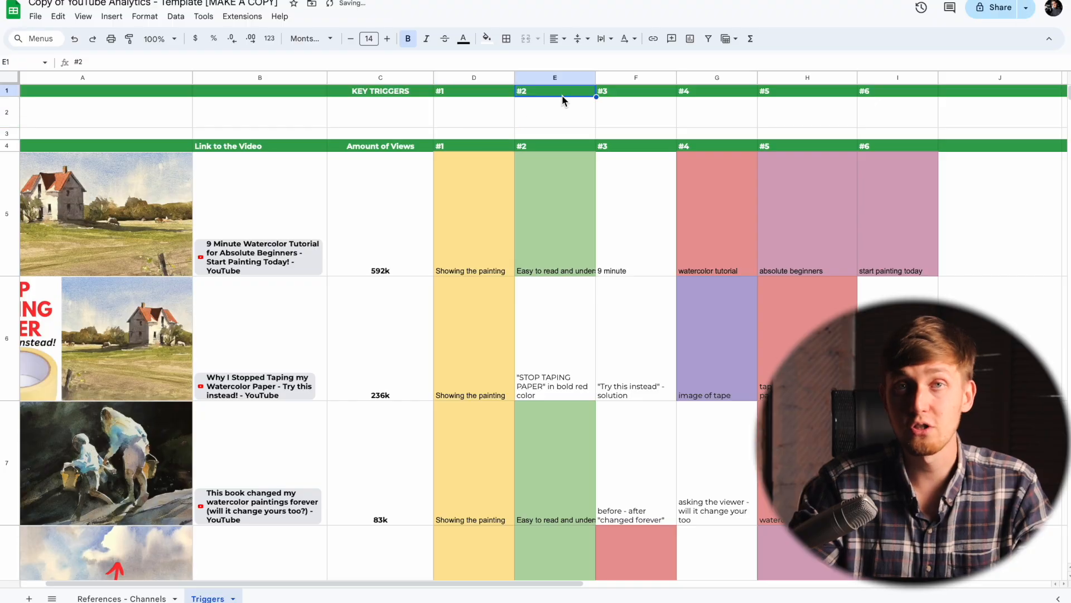
left_click(474, 192)
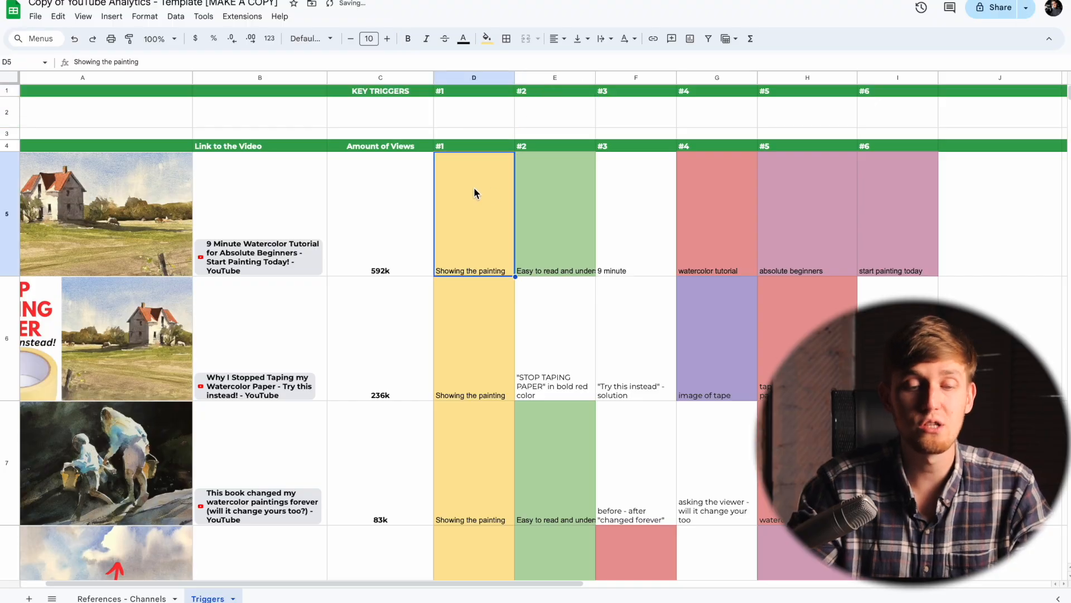
left_click(494, 118)
type("Showing the painting")
Step: Copy the "Easy to read and understand" trigger from cell E5 into key trigger #2 in cell E2
left_click(568, 225)
left_click(572, 116)
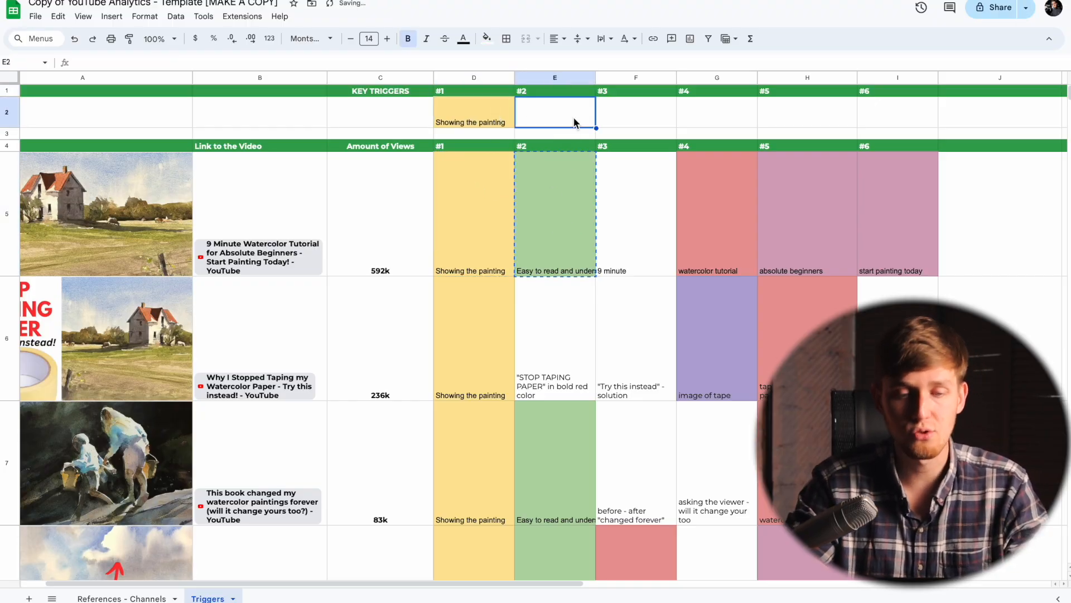
key("ctrl+v")
Step: Copy the "watercolor tutorial" trigger from cell G5 into key trigger #3 in cell F2
scroll(626, 173, "right", 1)
left_click(683, 179)
key("ctrl+c")
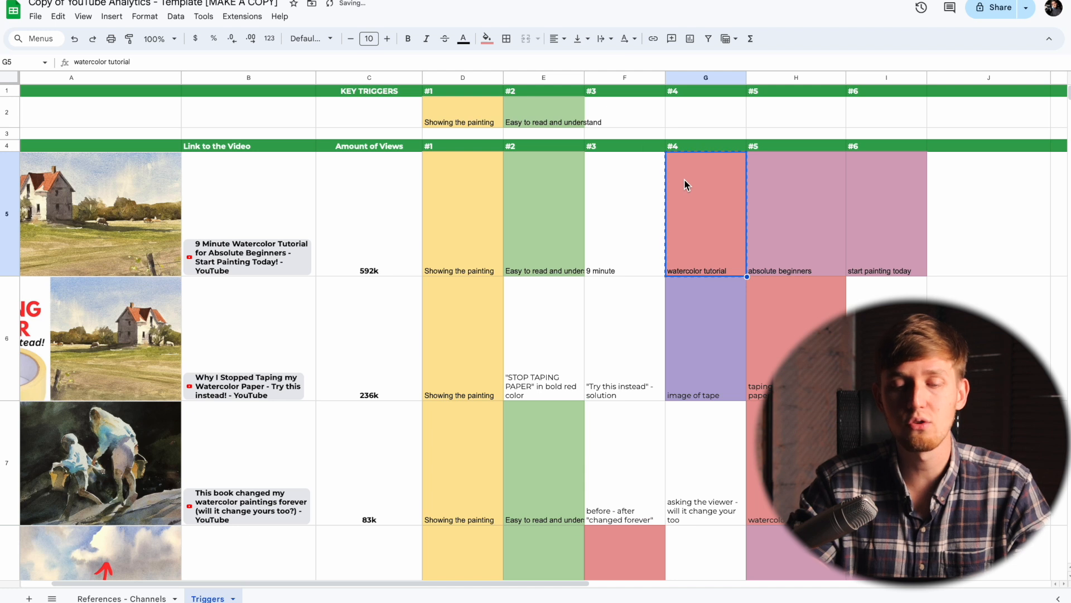
left_click(617, 119)
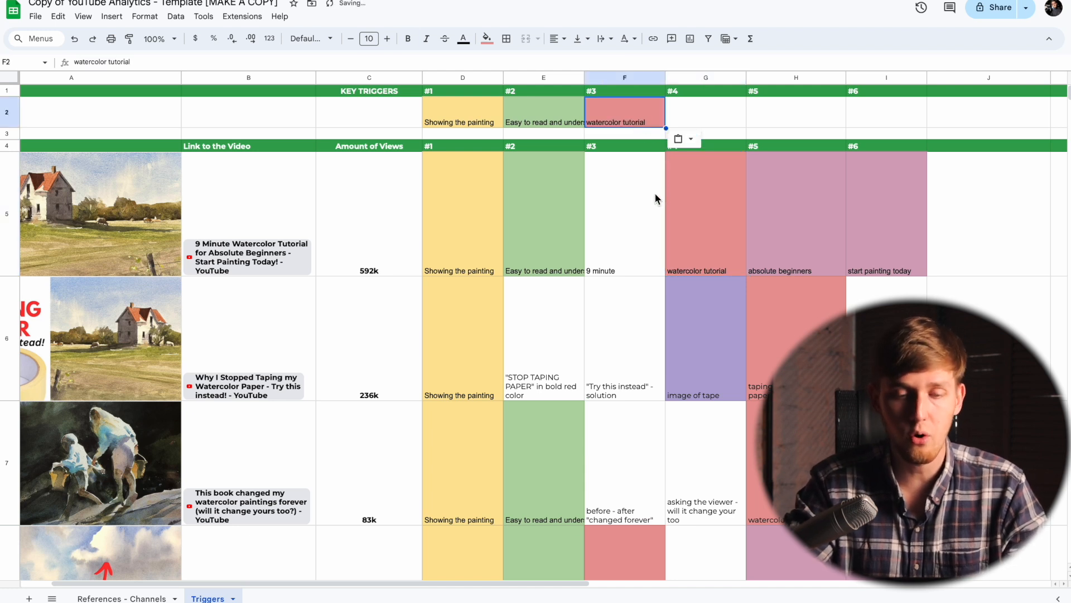
Step: Check the red-filled triggers "watercolor tutorial" in G5 and "How to Paint Clouds" in F8 against key trigger #3
left_click(631, 187)
left_click(688, 193)
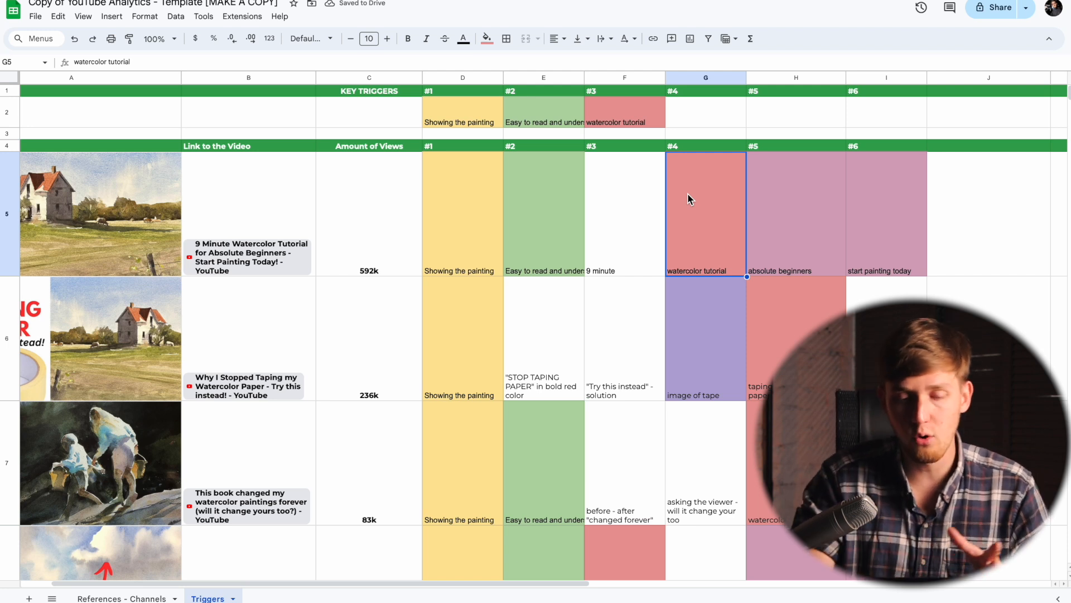
scroll(688, 193, "down", 3)
left_click(631, 410)
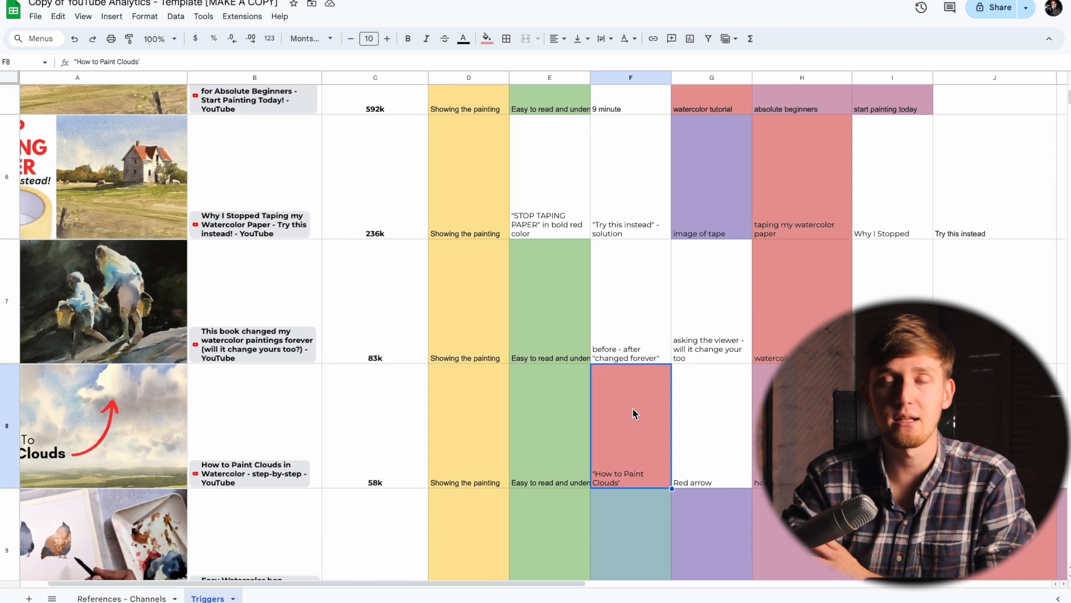
scroll(646, 408, "up", 5)
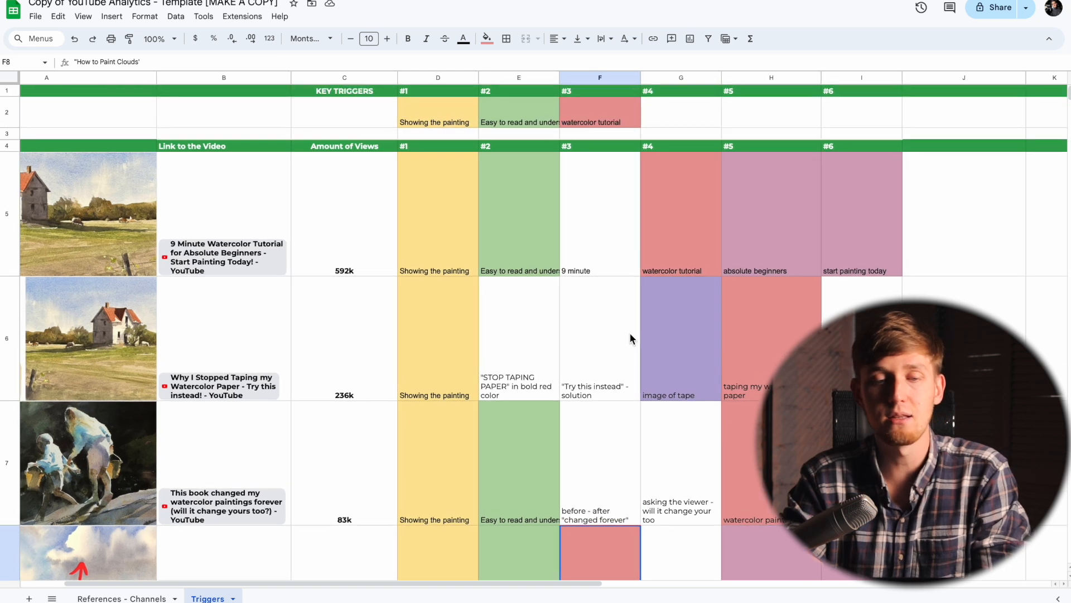
left_click(623, 119)
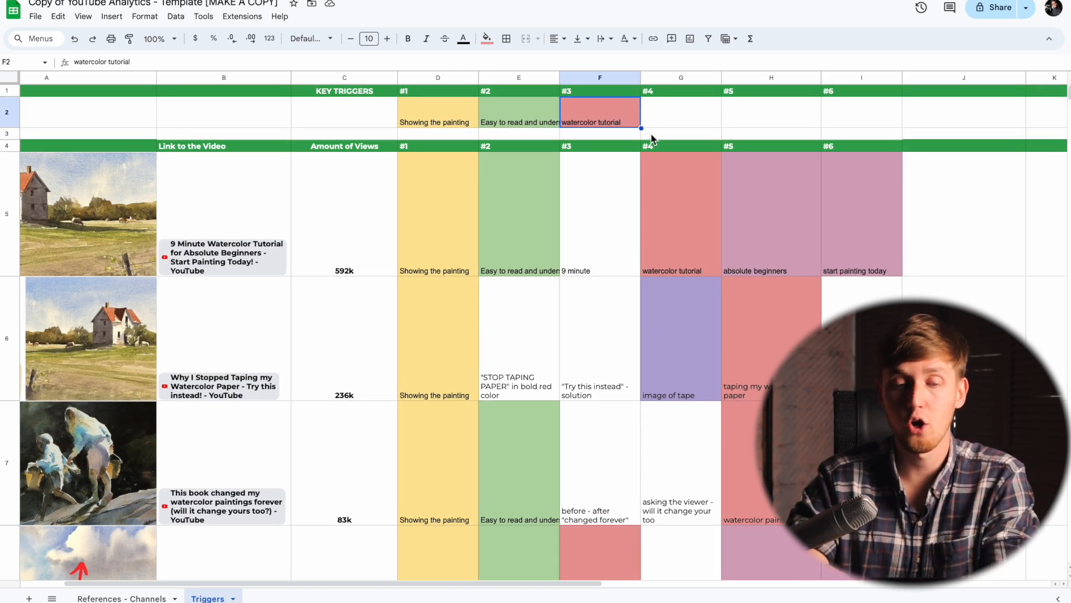
Step: Review the light magenta triggers and copy "for beginners" from cell I9 into key trigger #4 in cell G2
scroll(752, 227, "down", 1)
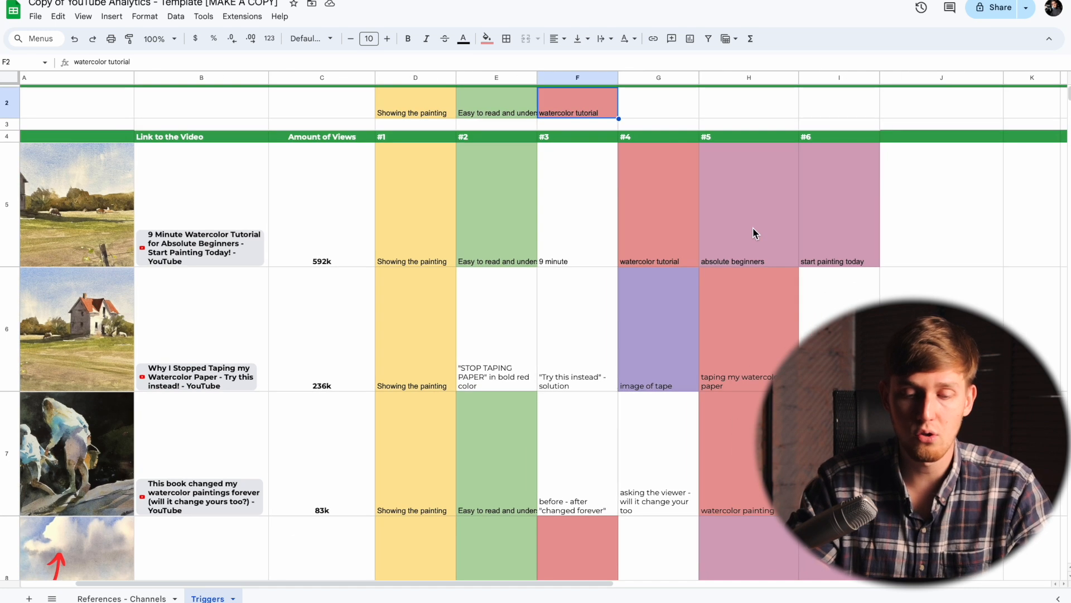
left_click(757, 229)
scroll(757, 228, "down", 3)
left_click(793, 480)
scroll(794, 480, "down", 2)
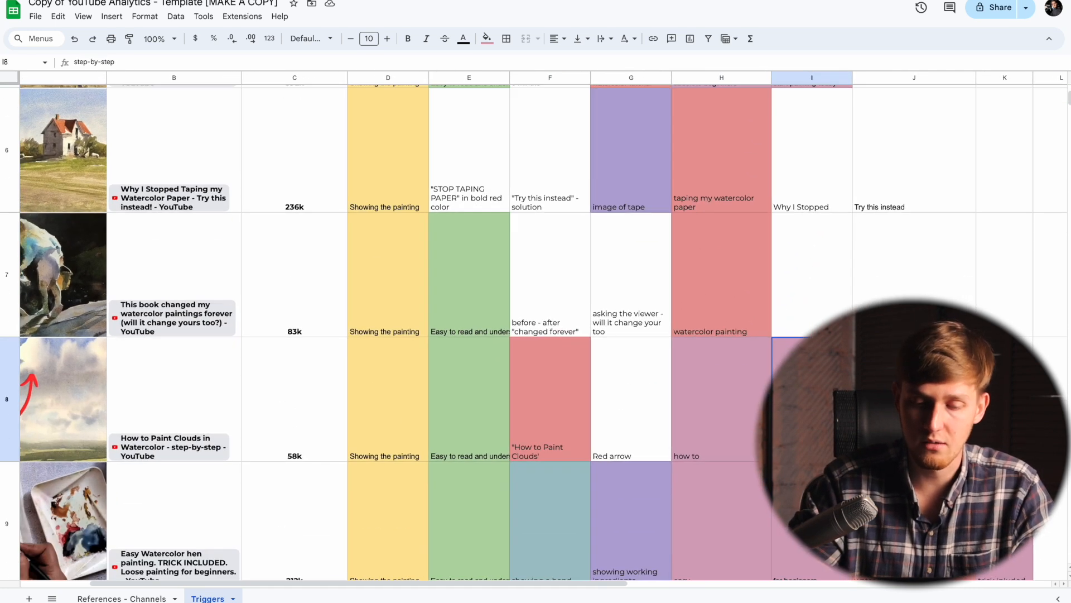
left_click(735, 500)
scroll(736, 501, "down", 1)
left_click(795, 460)
scroll(758, 400, "up", 3)
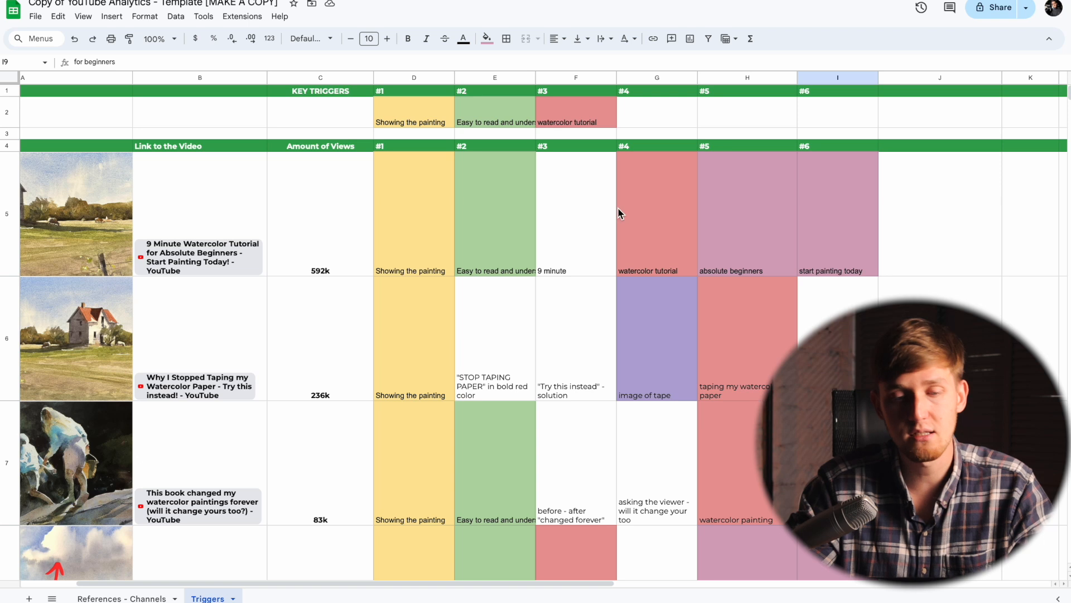
left_click(658, 111)
key("ctrl+v")
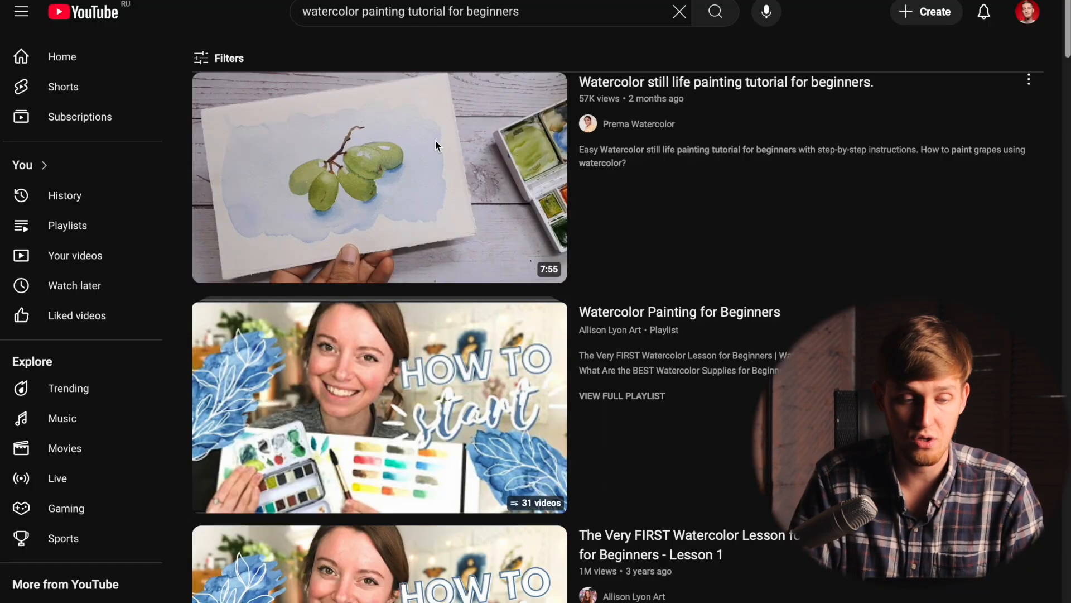
Step: Browse the YouTube search results for "watercolor painting tutorial for beginners" to examine the videos' thumbnails
scroll(357, 291, "down", 2)
scroll(300, 447, "down", 3)
scroll(309, 336, "down", 20)
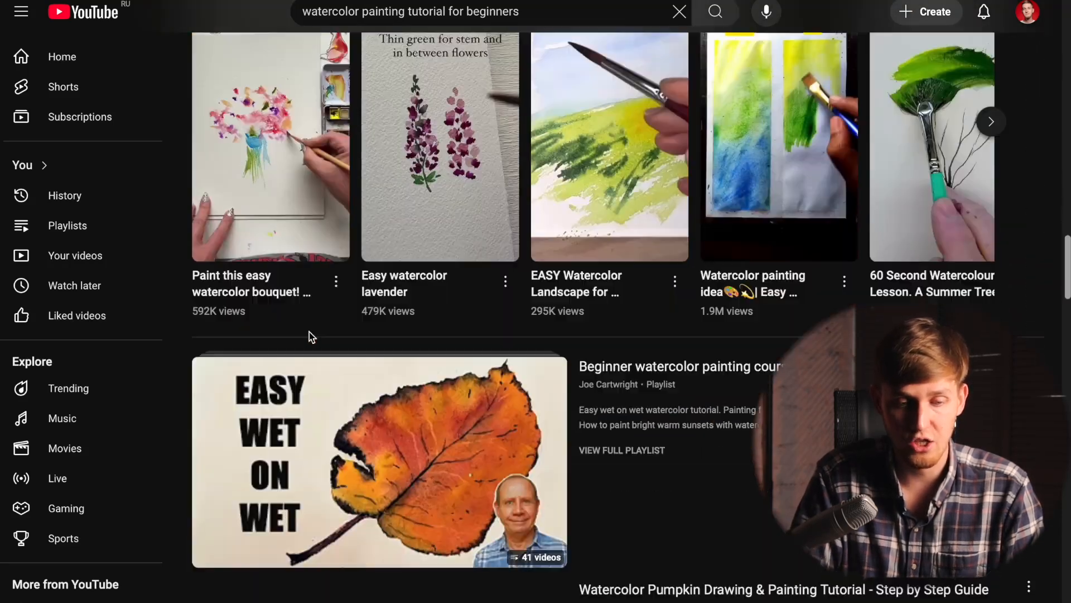
scroll(310, 336, "down", 4)
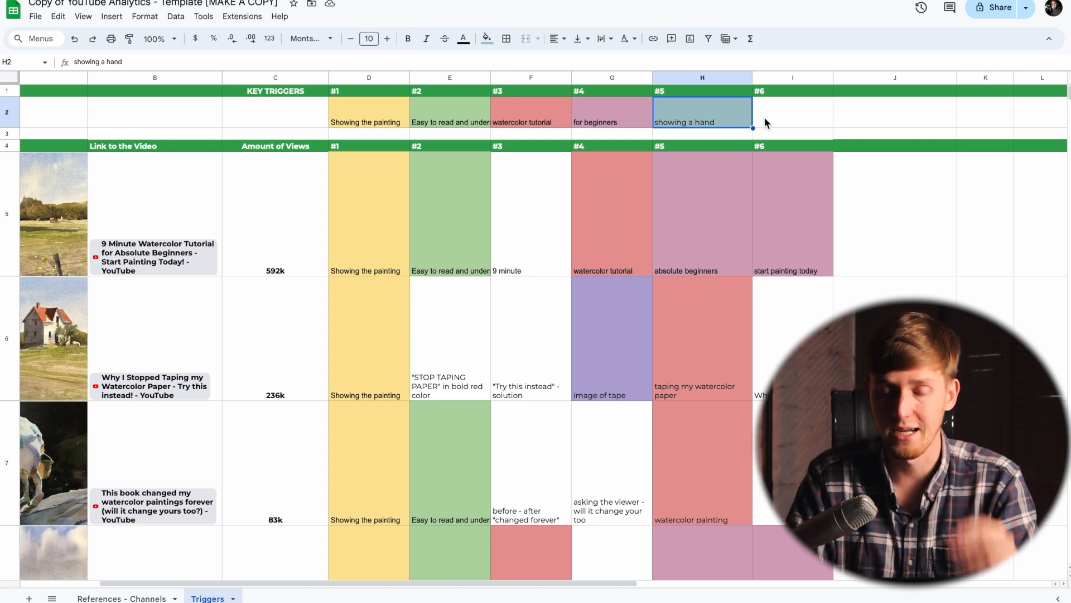
Step: Copy the "showing working ingredients" trigger from cell G9 into key trigger #6 in cell I2
scroll(611, 176, "down", 10)
scroll(611, 175, "up", 2)
left_click(601, 293)
left_click(615, 365)
left_click(620, 296)
scroll(669, 268, "up", 8)
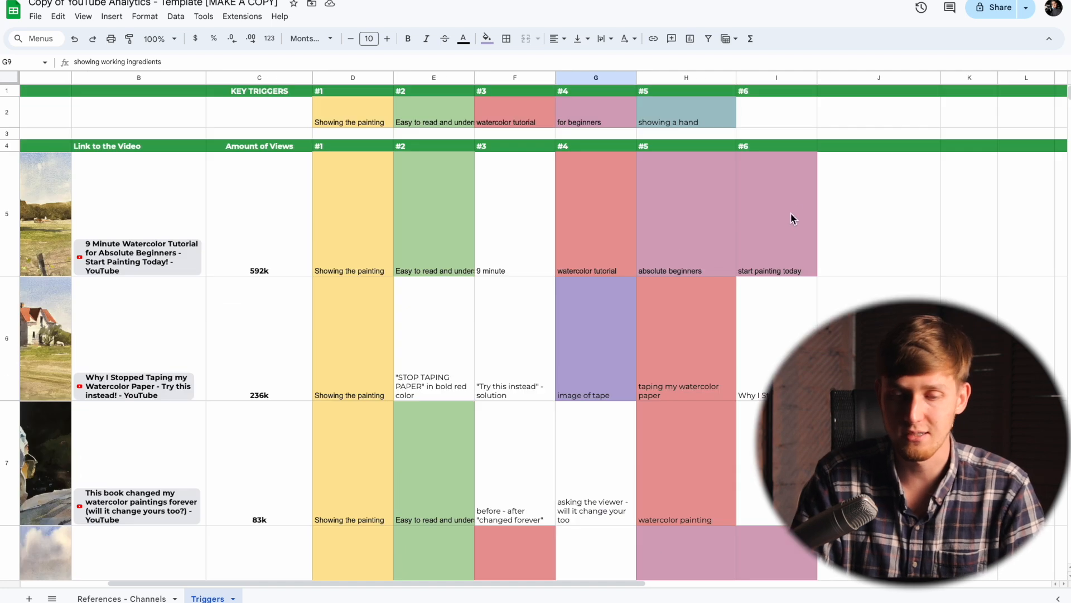
left_click(766, 121)
key("ctrl+v")
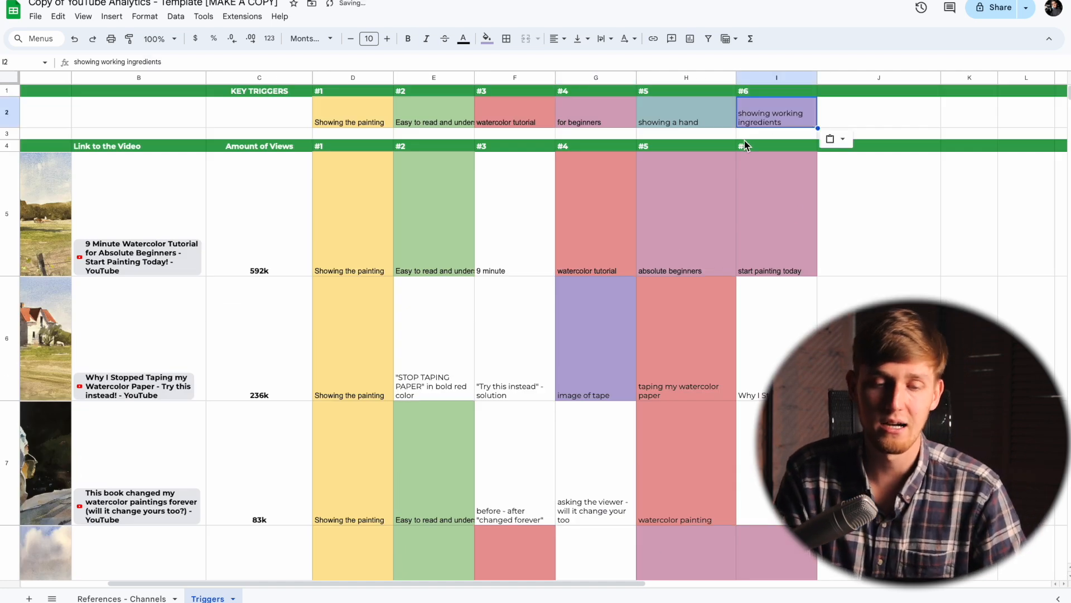
scroll(779, 106, "left", 1)
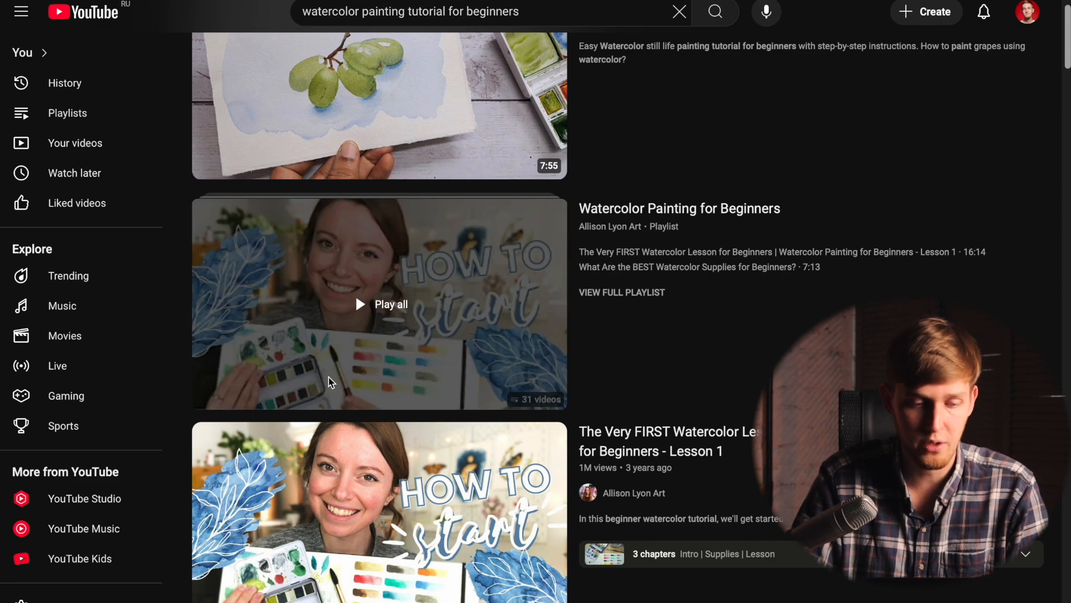
Step: Review the beginner watercolor videos in the YouTube search results, comparing their thumbnails and titles with the collected key triggers
scroll(331, 382, "down", 6)
scroll(385, 284, "up", 4)
scroll(385, 284, "down", 6)
scroll(385, 284, "up", 6)
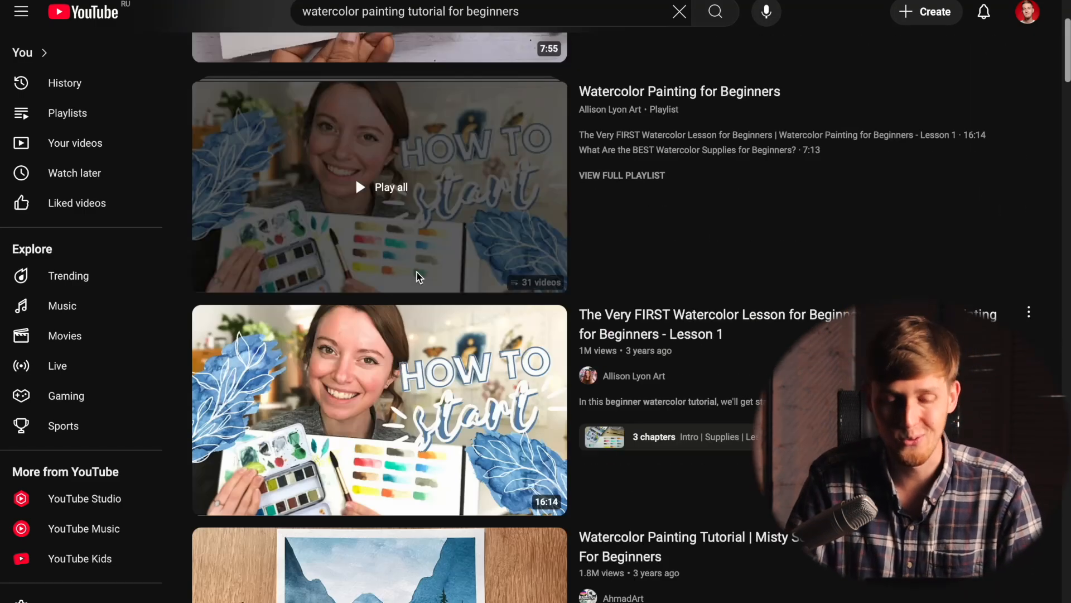
scroll(486, 379, "down", 15)
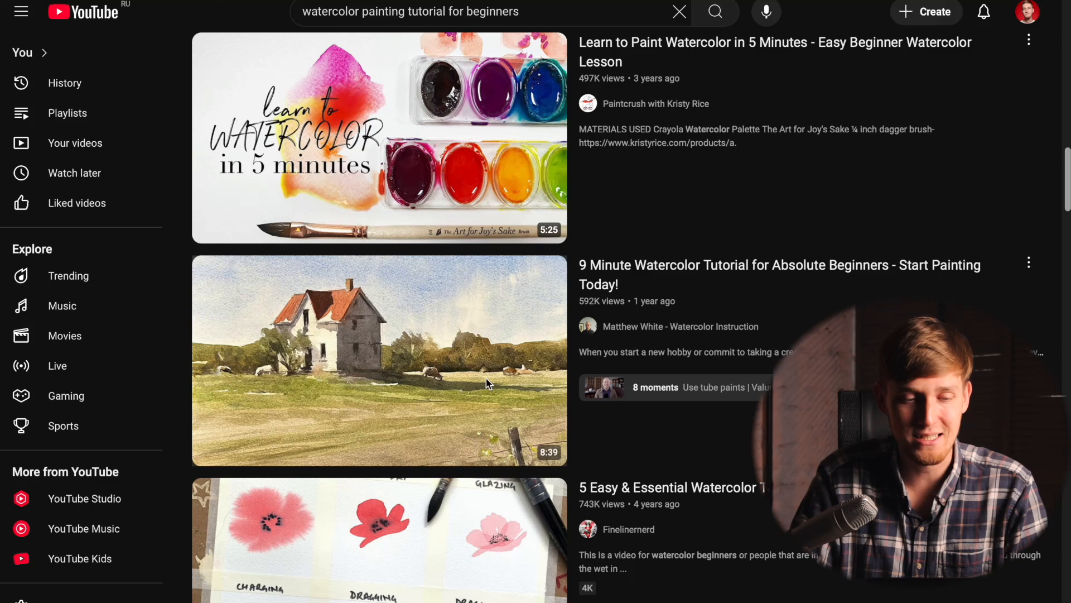
scroll(223, 251, "up", 1)
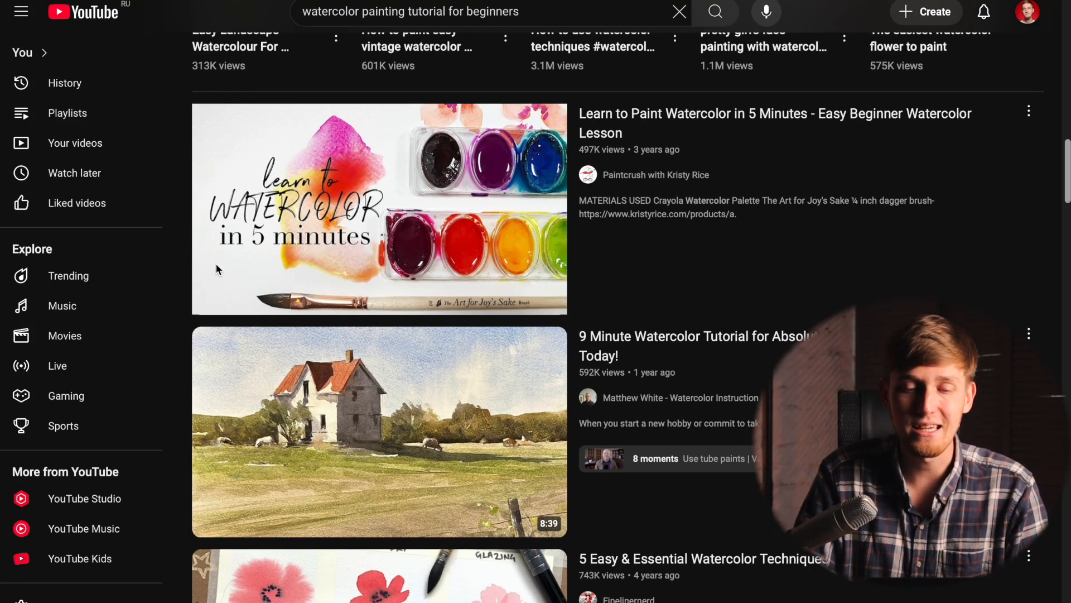